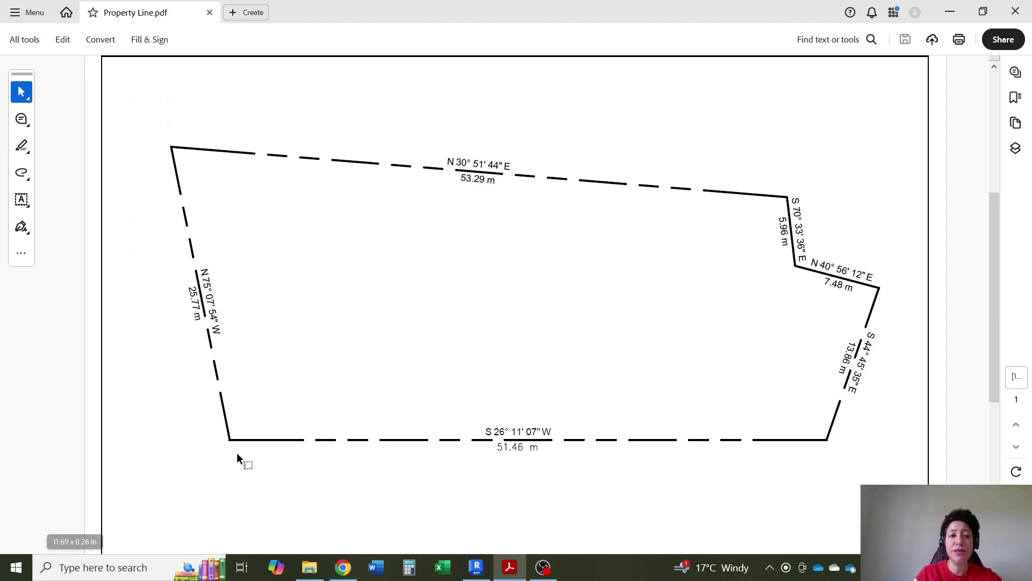
Switch to Revit and create a new project from the DefaultMetric.rte template.
click(476, 567)
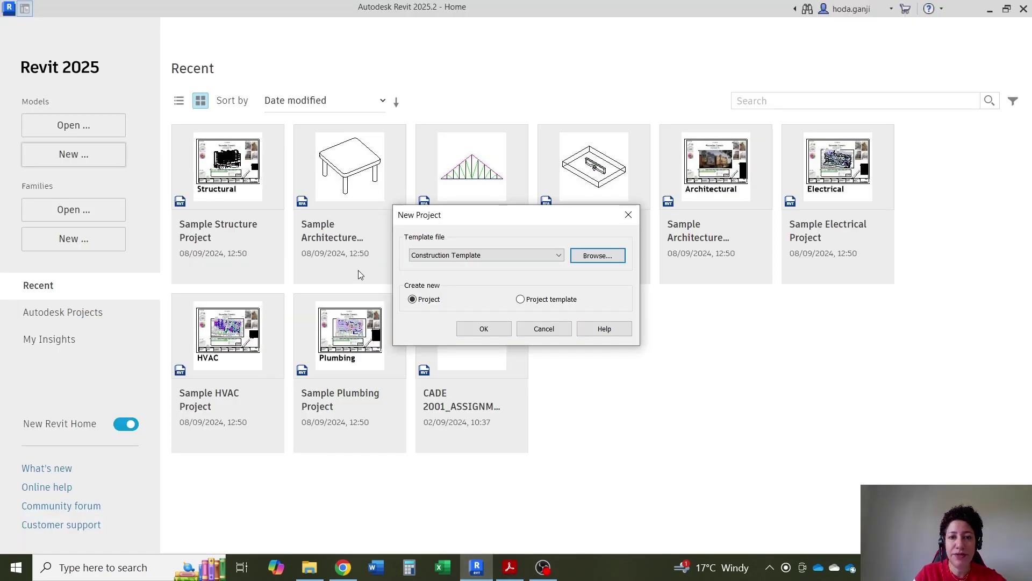
click(556, 331)
click(80, 155)
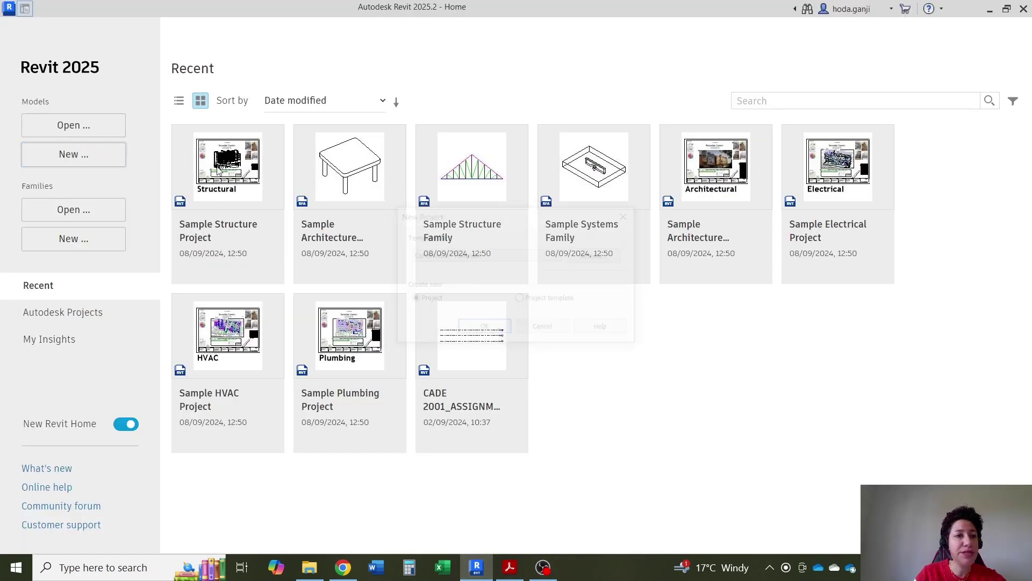
click(597, 255)
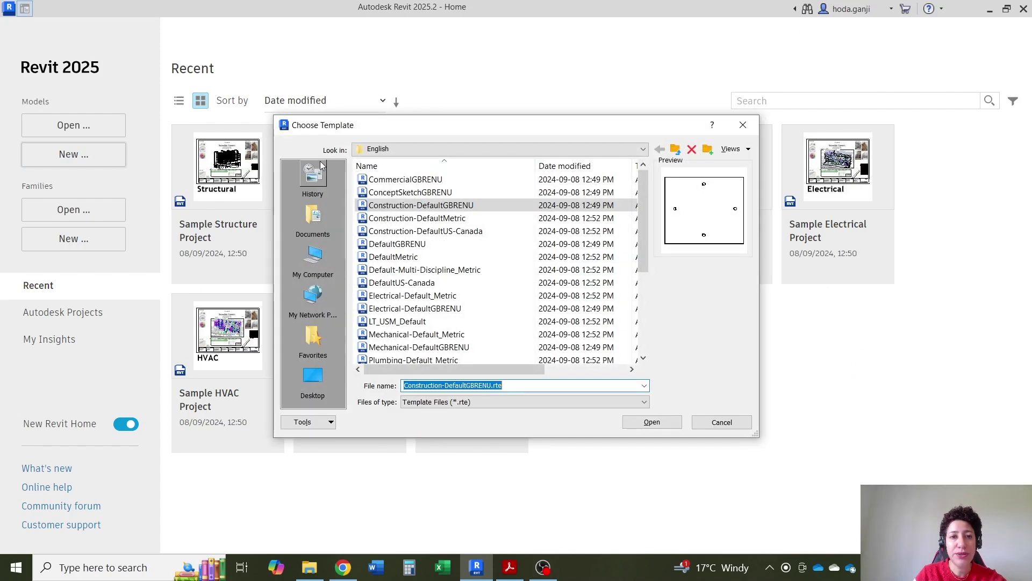
click(406, 257)
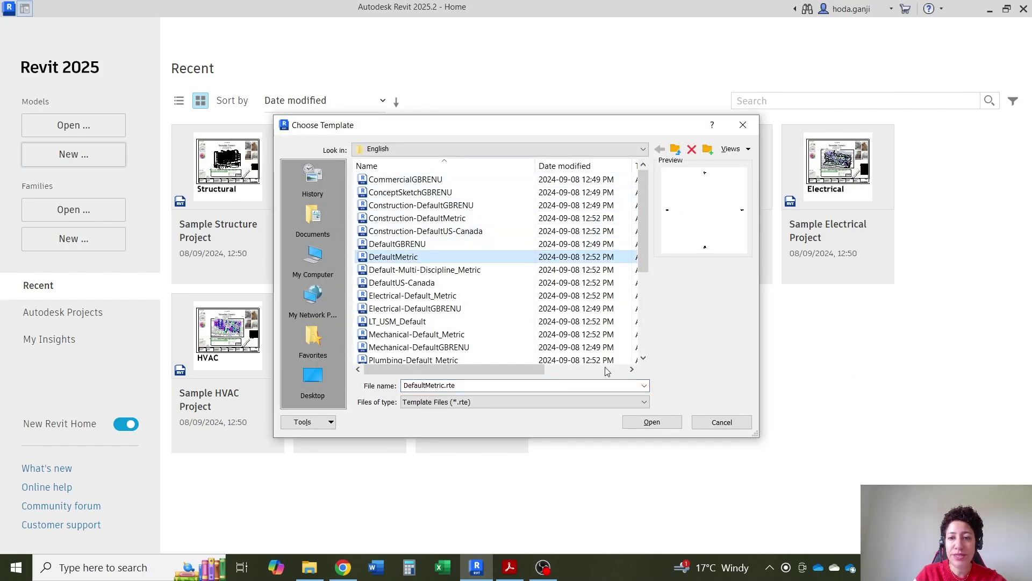
click(673, 423)
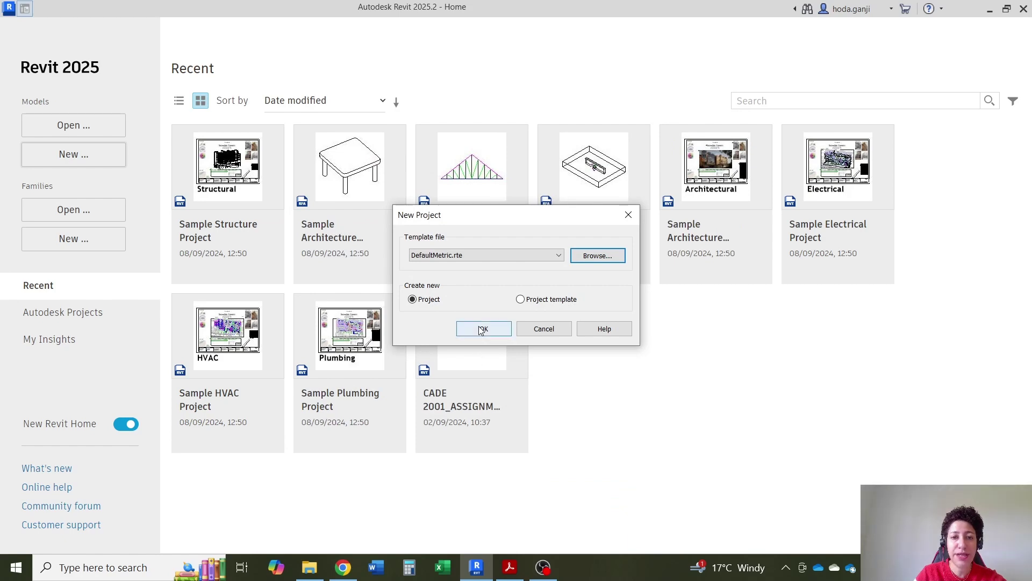
click(484, 329)
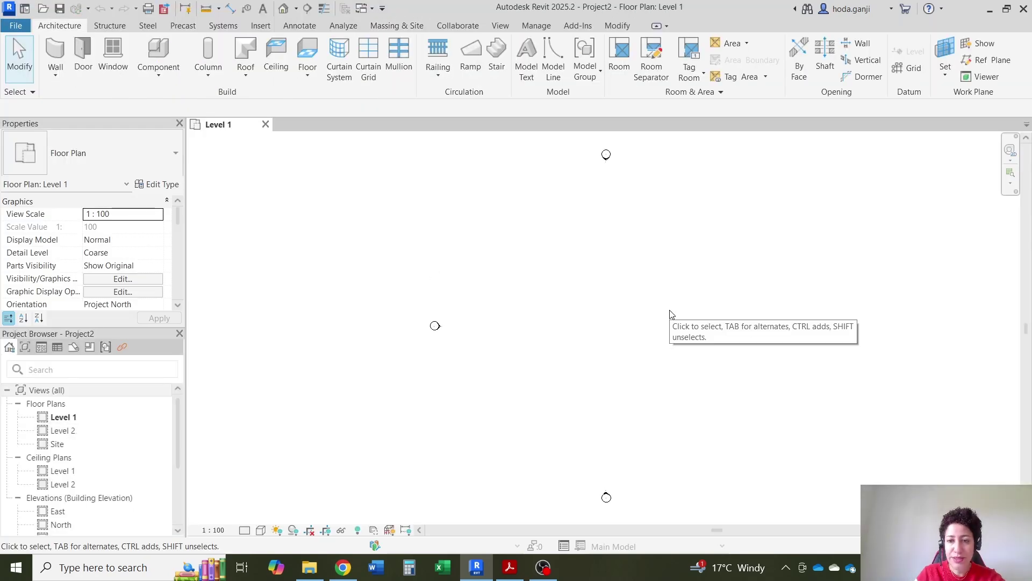
Review the length format in the project units and accept the existing settings.
key(u)
key(n)
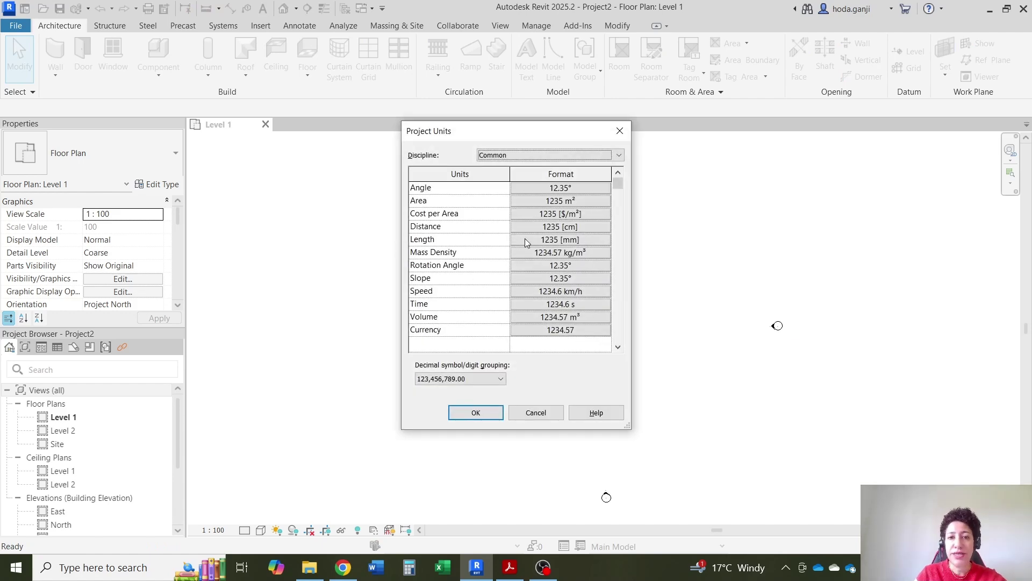
click(534, 244)
drag(538, 168, 811, 168)
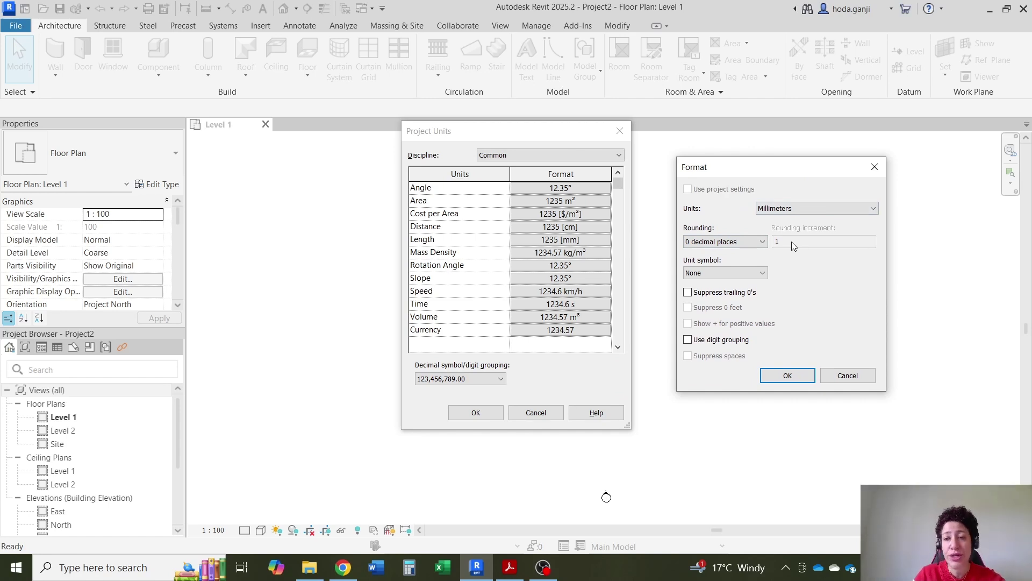
click(797, 375)
click(476, 412)
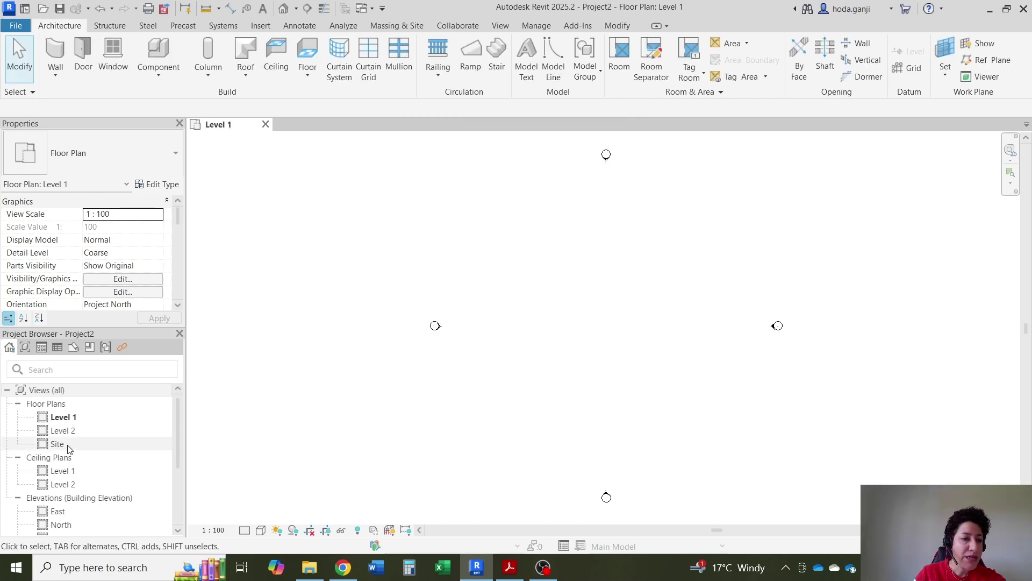
Open the Site floor plan and arrange Revit side by side with Property Line.pdf in Acrobat.
double_click(68, 446)
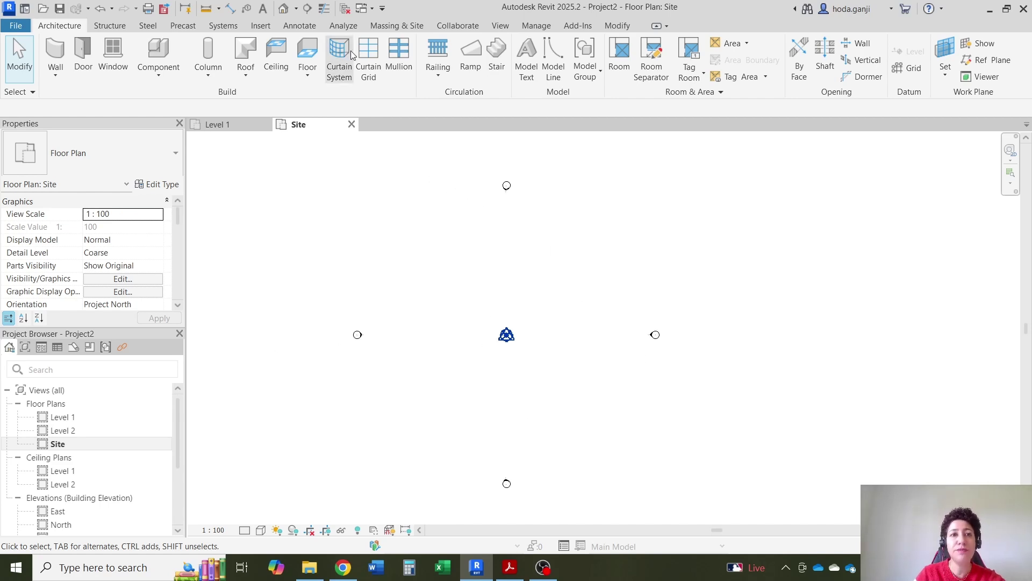
click(415, 23)
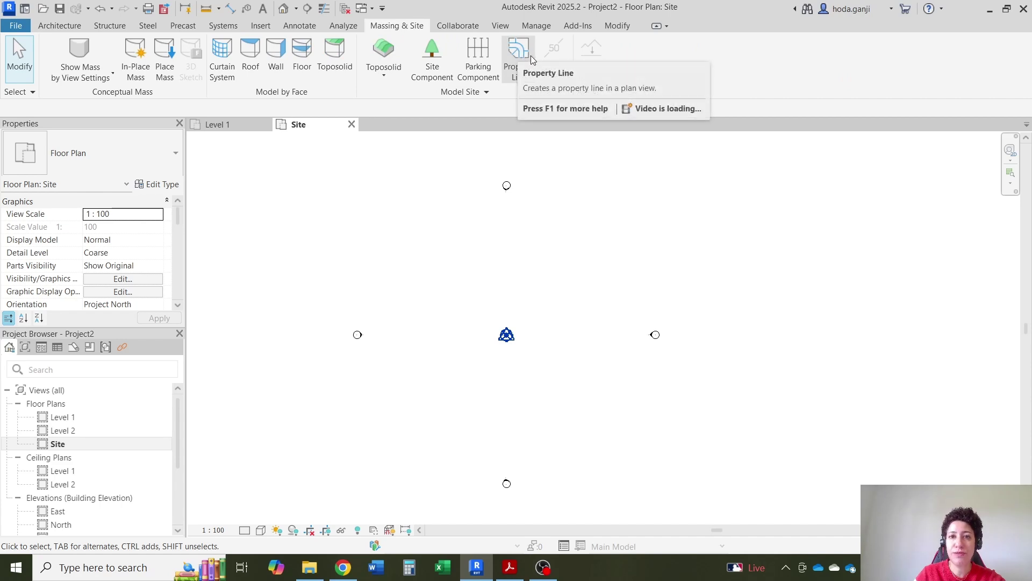
click(1007, 10)
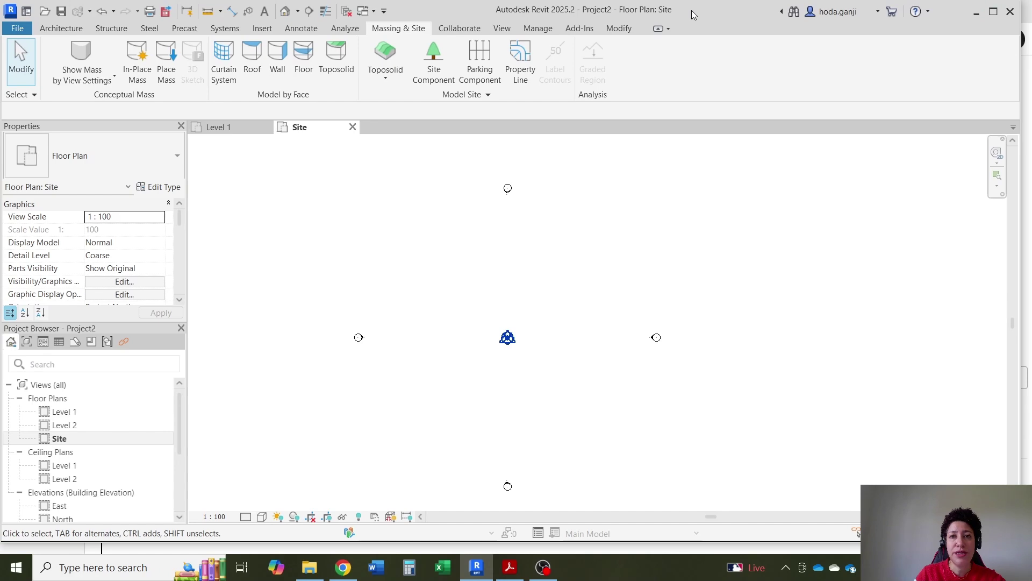
drag(694, 15, 1, 59)
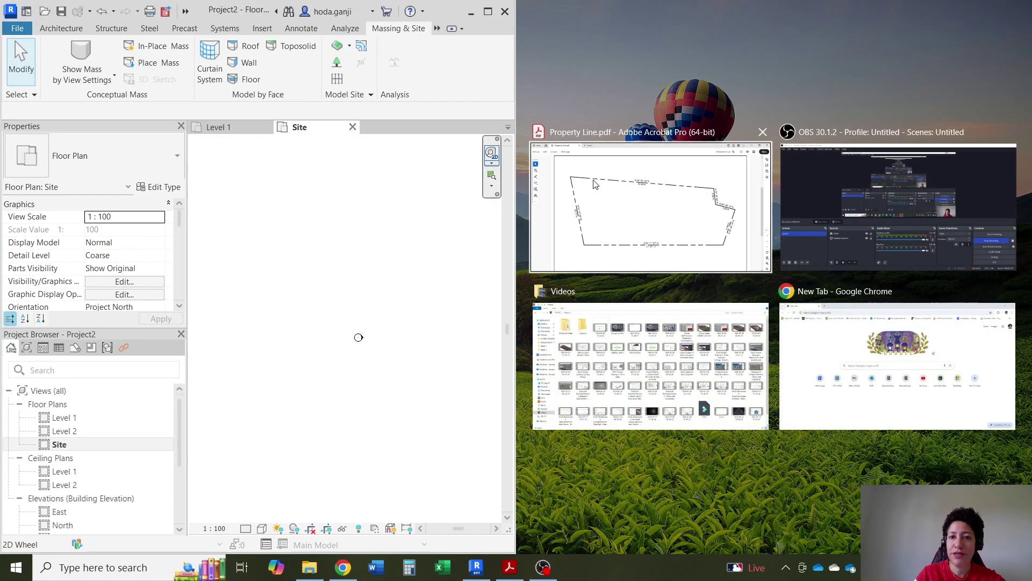
click(601, 185)
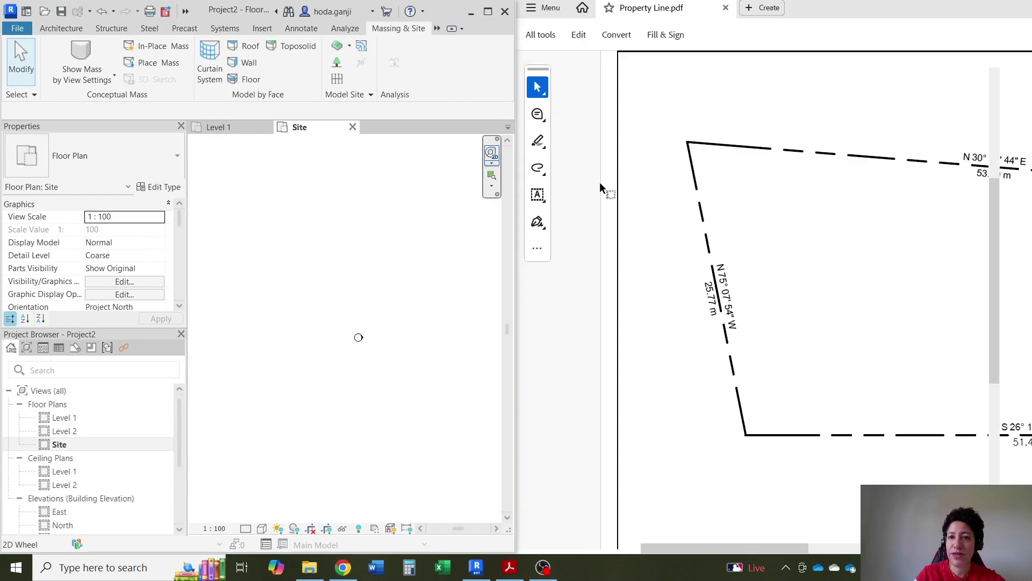
ctrl+scroll(688, 457, down, 2)
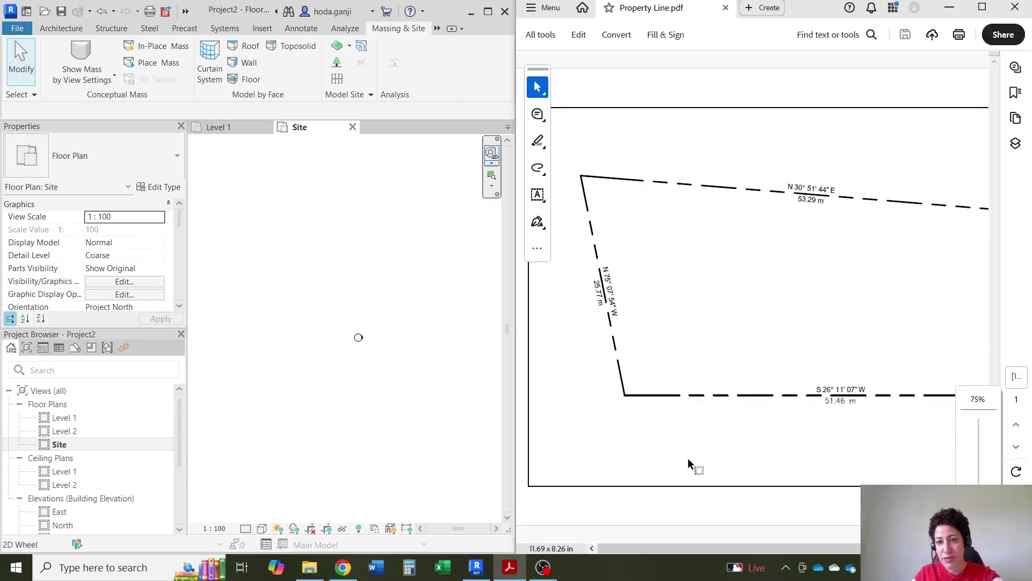
mouse_move(702, 547)
mouse_down()
mouse_move(731, 559)
mouse_move(722, 547)
mouse_up()
Start a property line in the Site plan, created by entering distances and bearings.
click(311, 226)
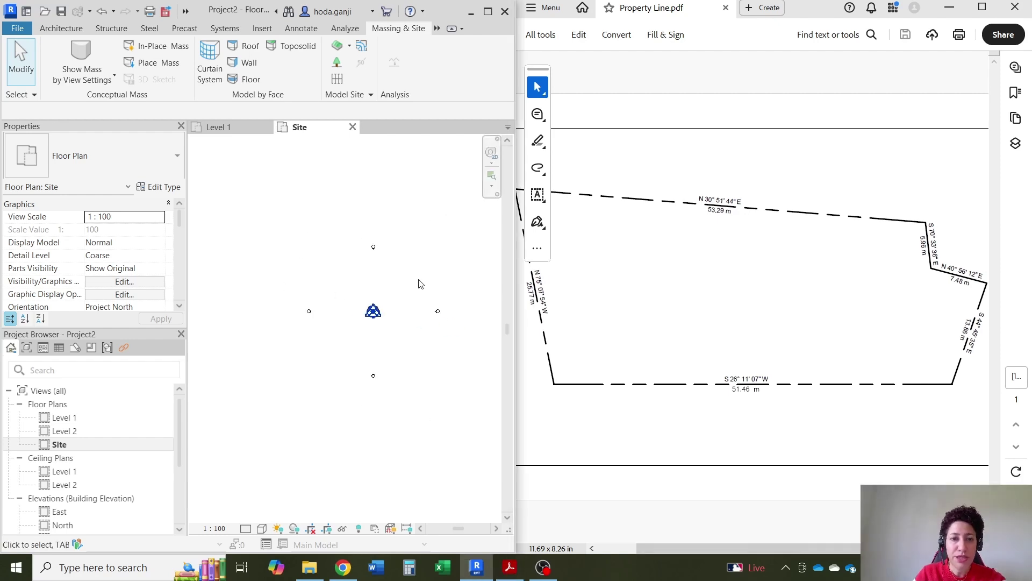
scroll(400, 277, up, 2)
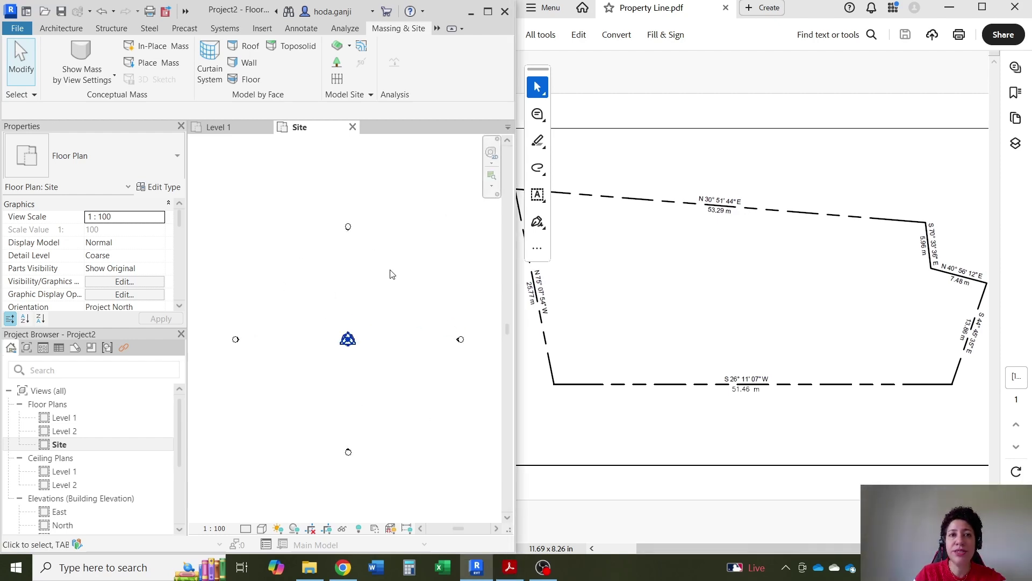
click(363, 50)
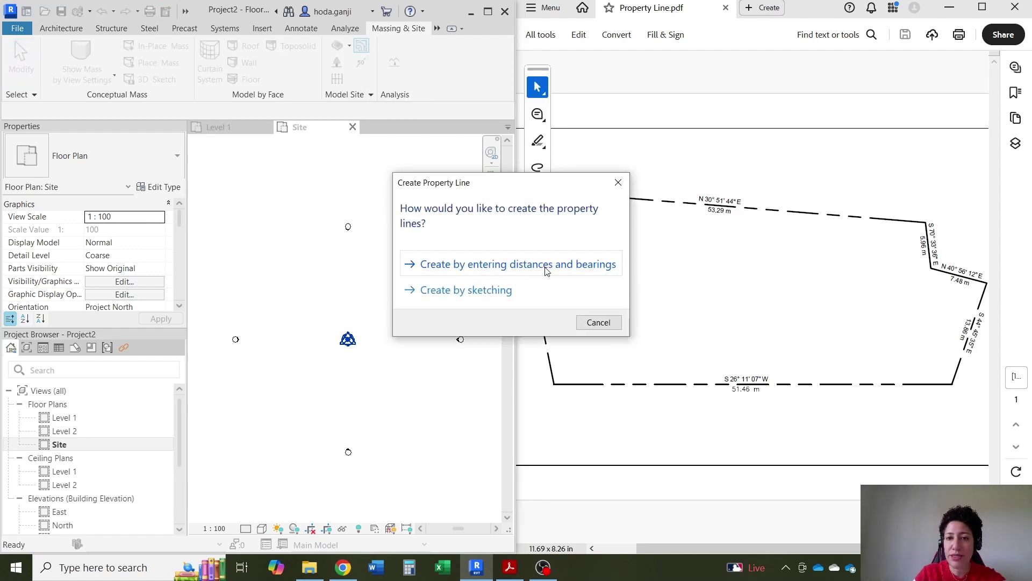
click(527, 270)
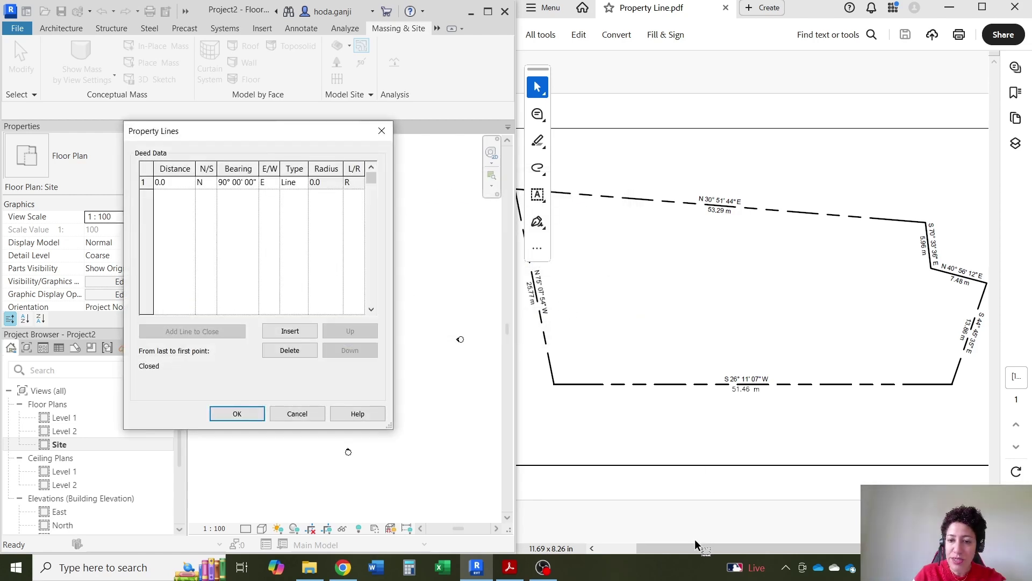
drag(695, 547, 694, 546)
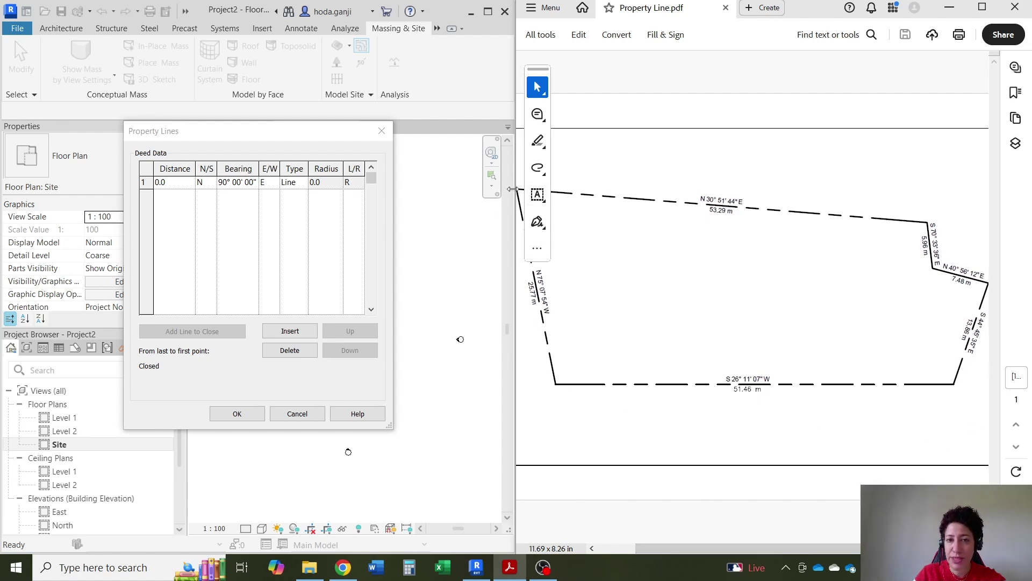
drag(747, 546, 746, 546)
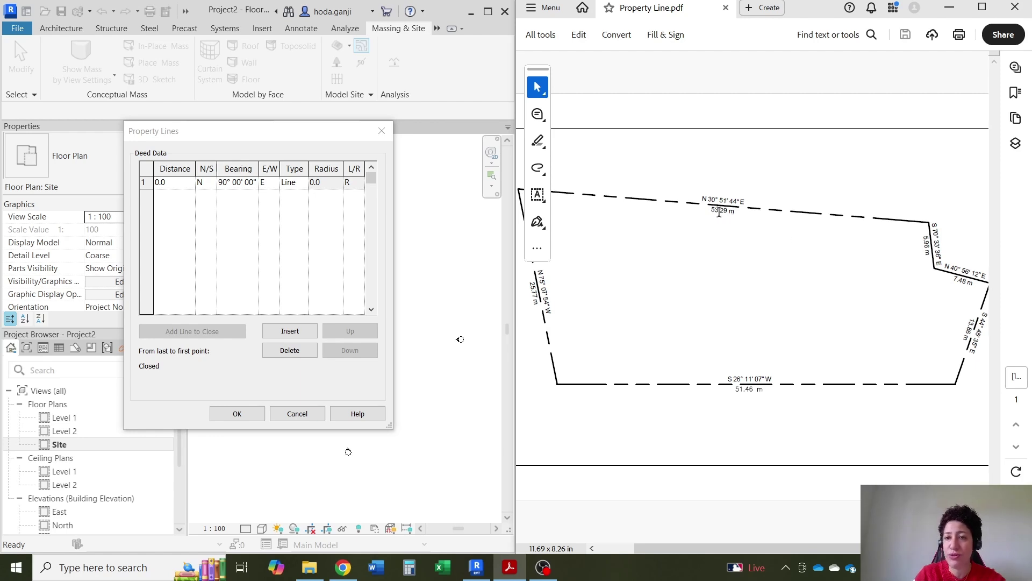
Set the first deed line's distance to 53.29 m, as given on the survey's upper boundary.
drag(710, 210, 736, 212)
click(179, 184)
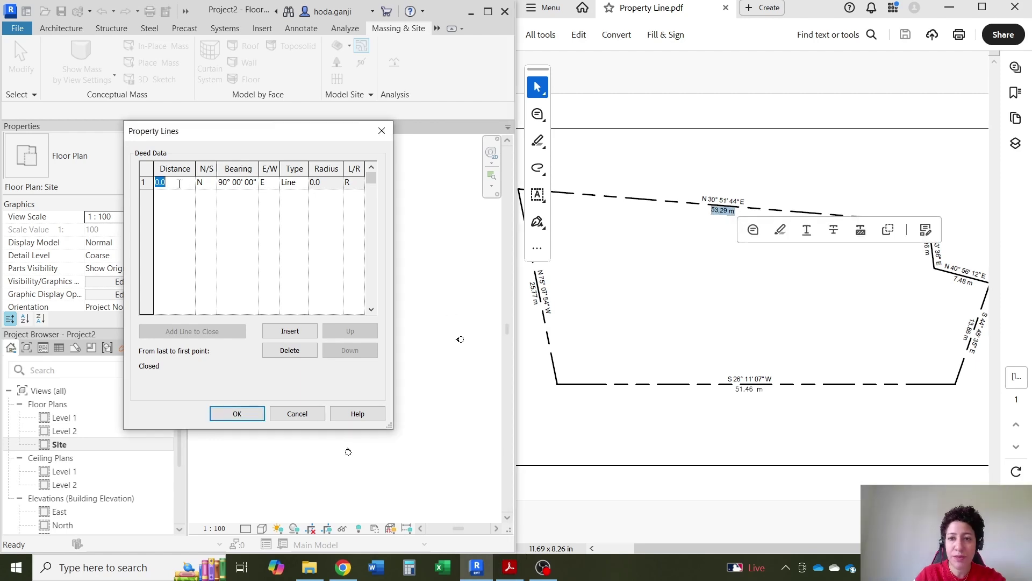
text(53.2)
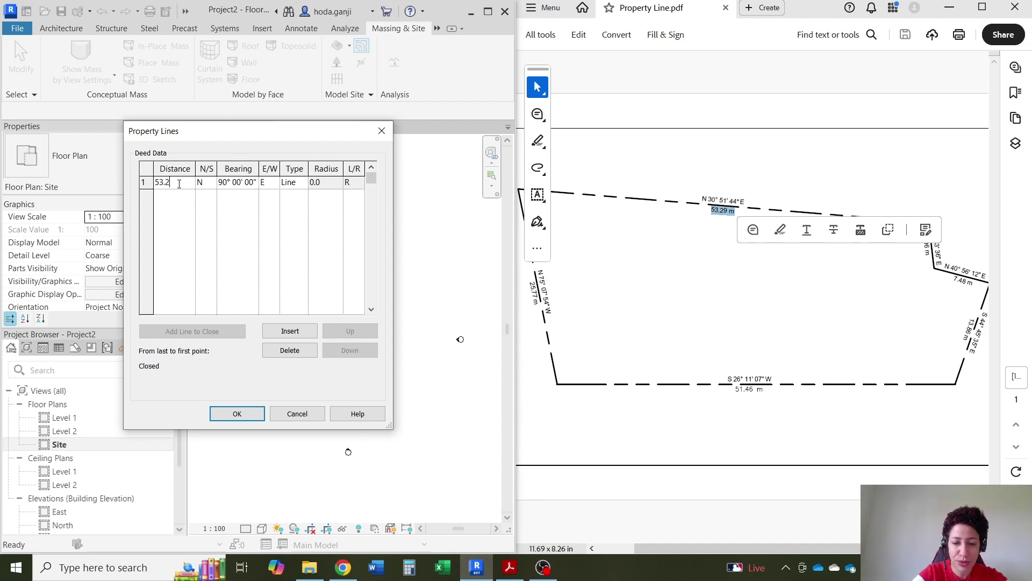
text(9m)
key(Tab)
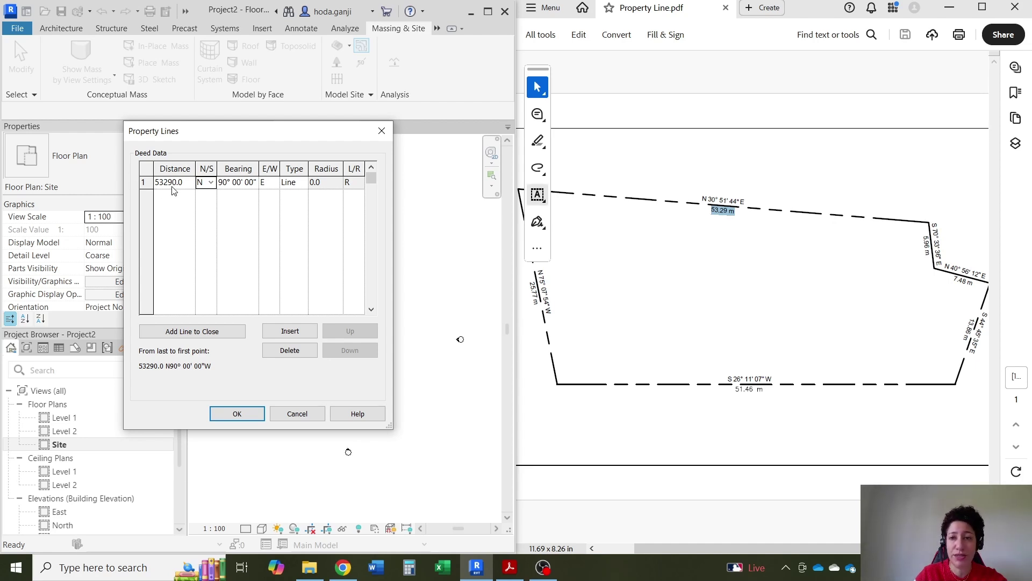
Set the first deed line's bearing to 30° 51' 44".
drag(702, 198, 733, 217)
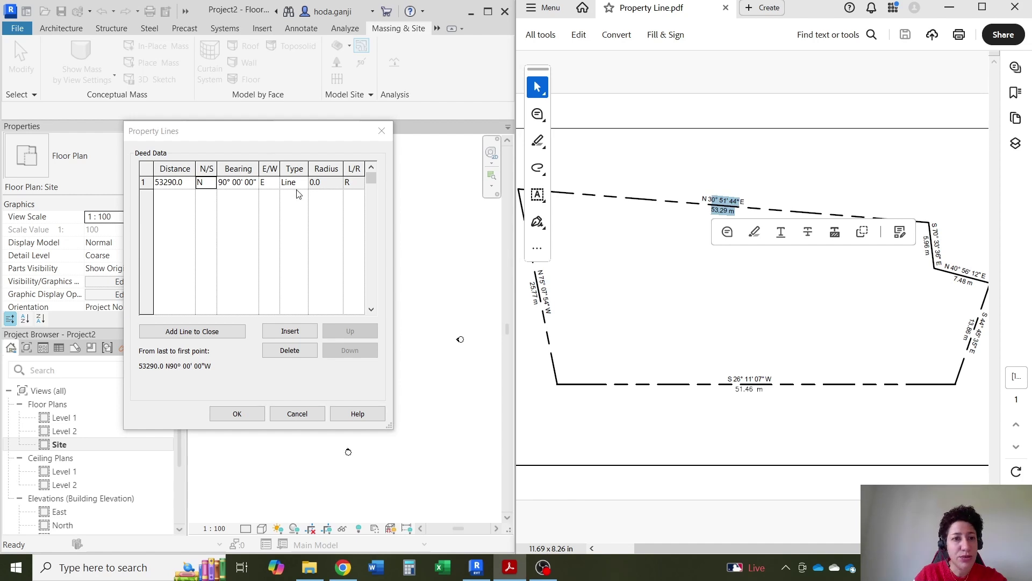
click(712, 214)
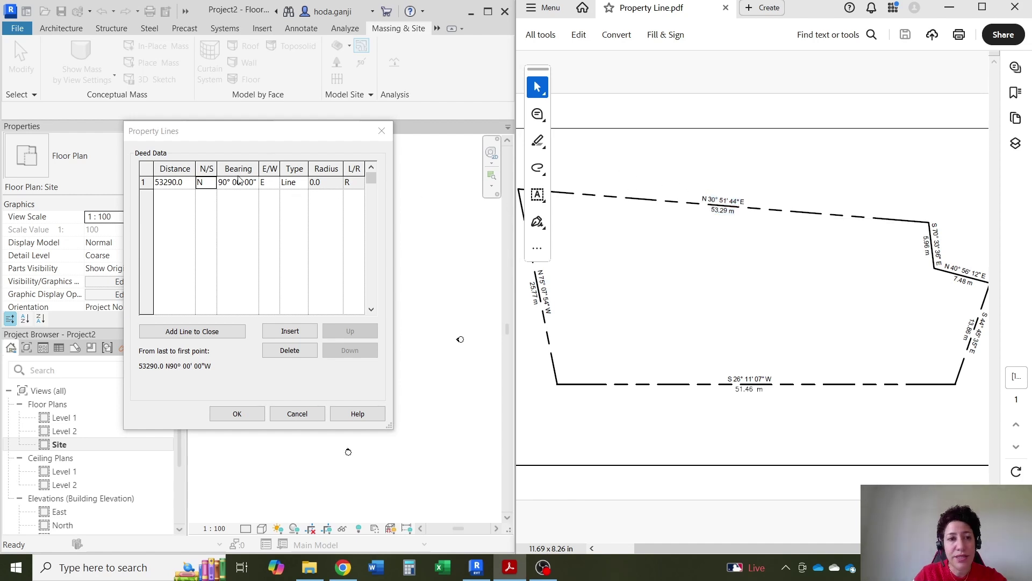
click(220, 182)
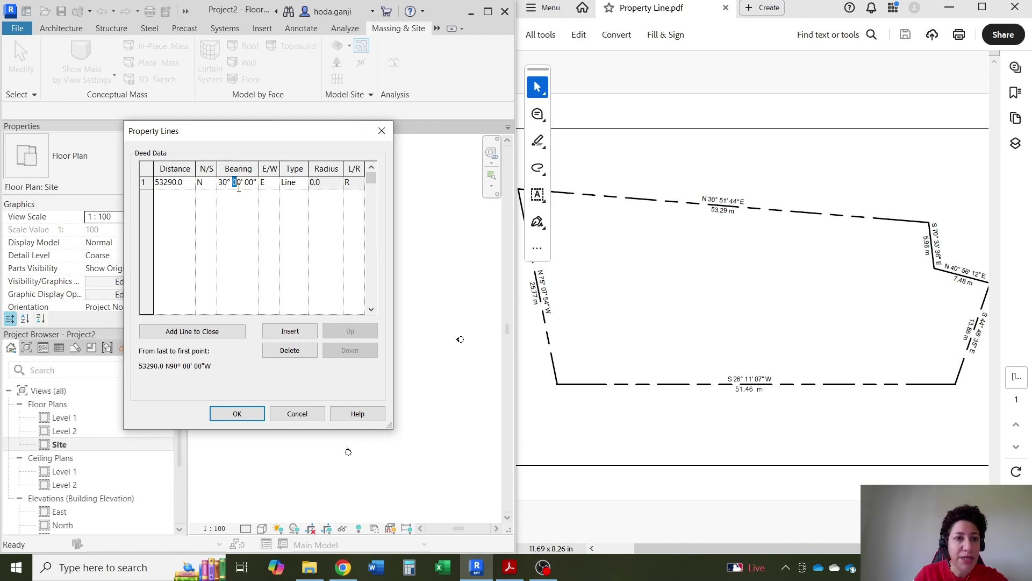
text(51)
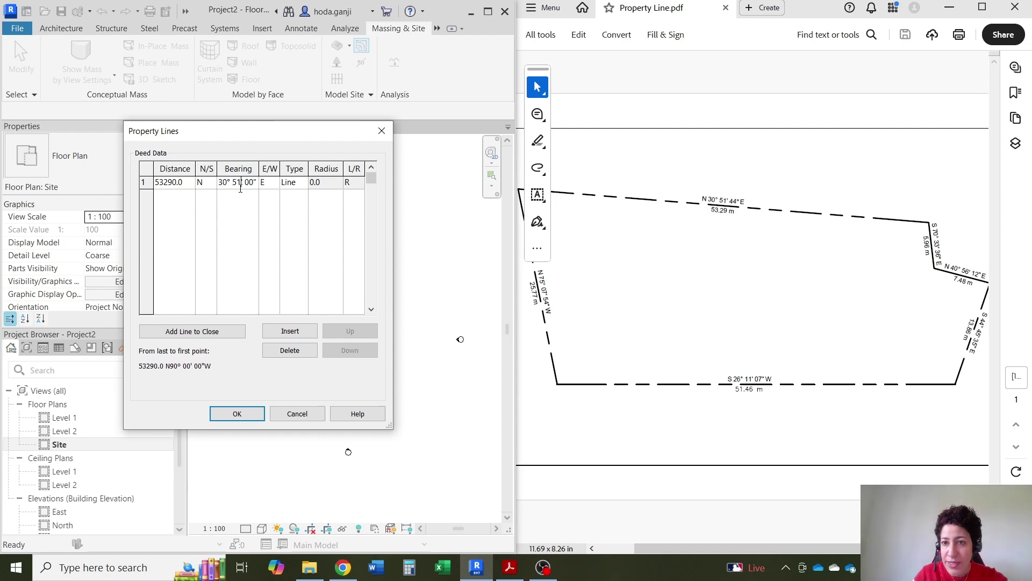
drag(250, 184, 255, 186)
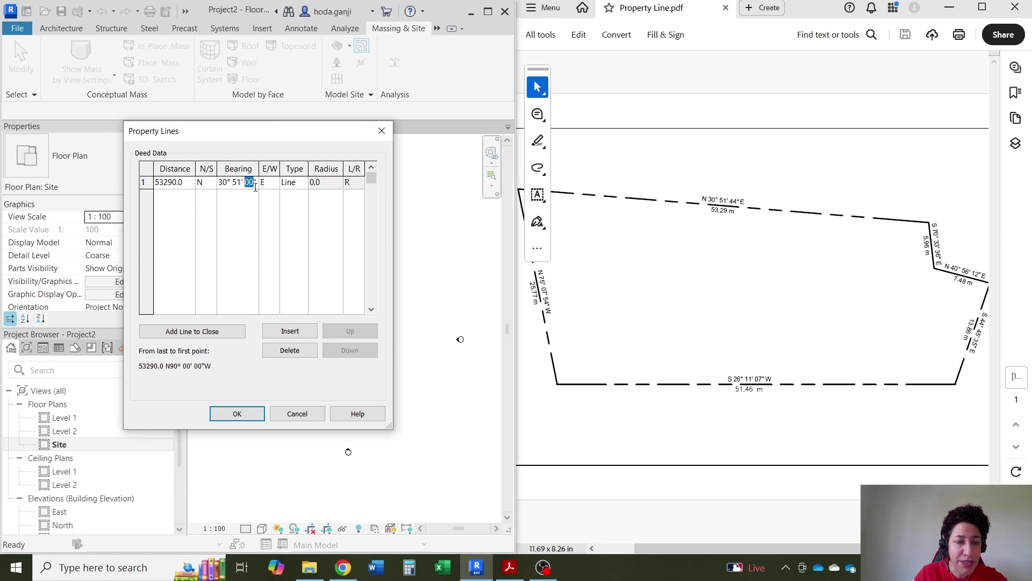
text(44)
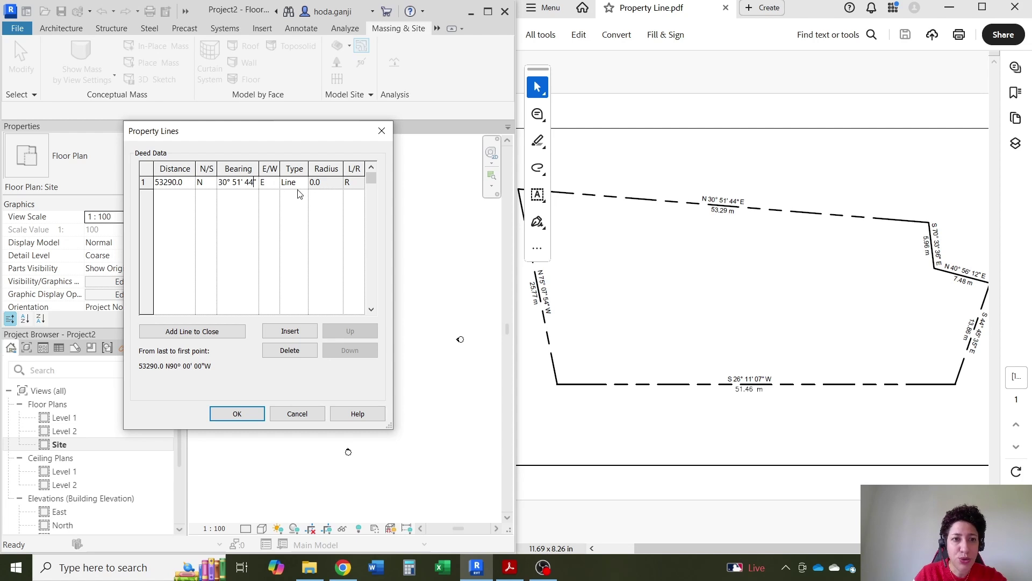
Insert a second deed line with a distance of 5.96 m and its N/S direction set to S.
click(291, 332)
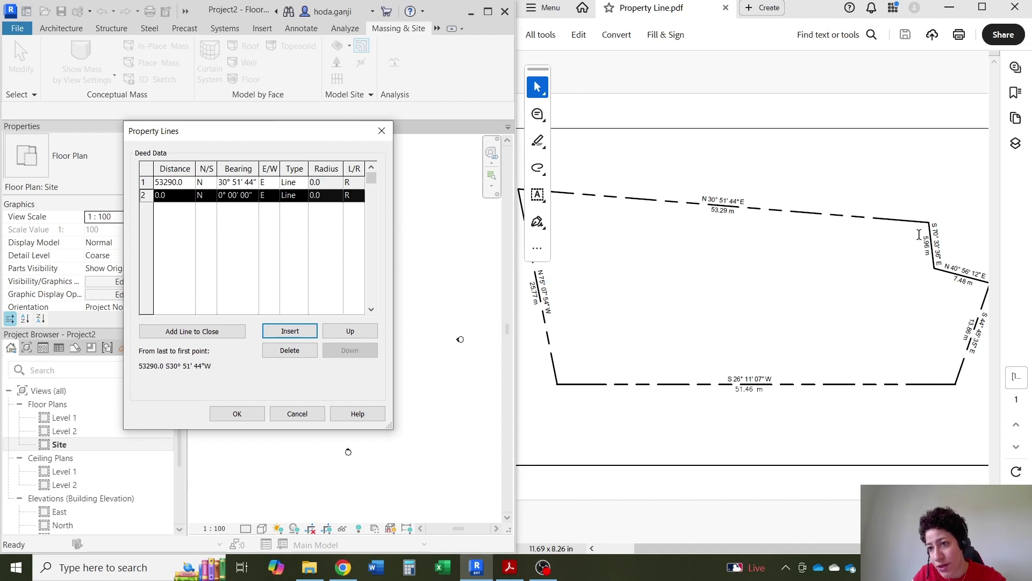
click(182, 194)
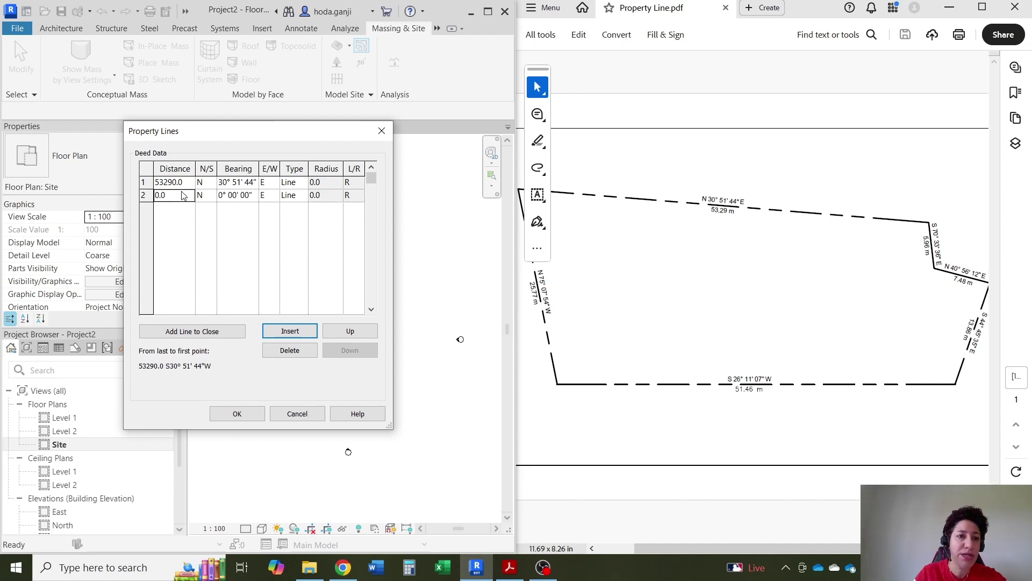
text(5.9)
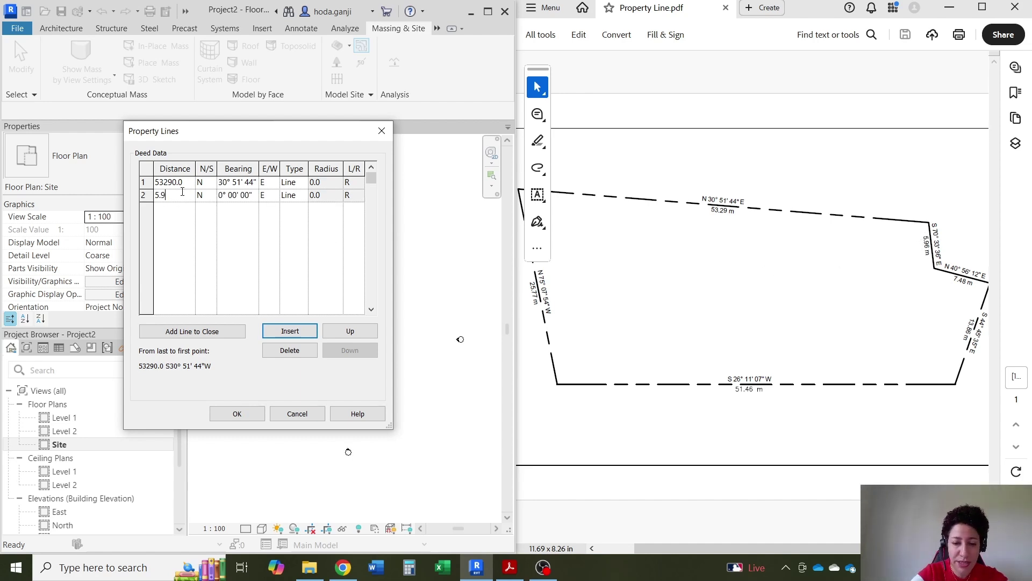
text(6m)
key(Tab)
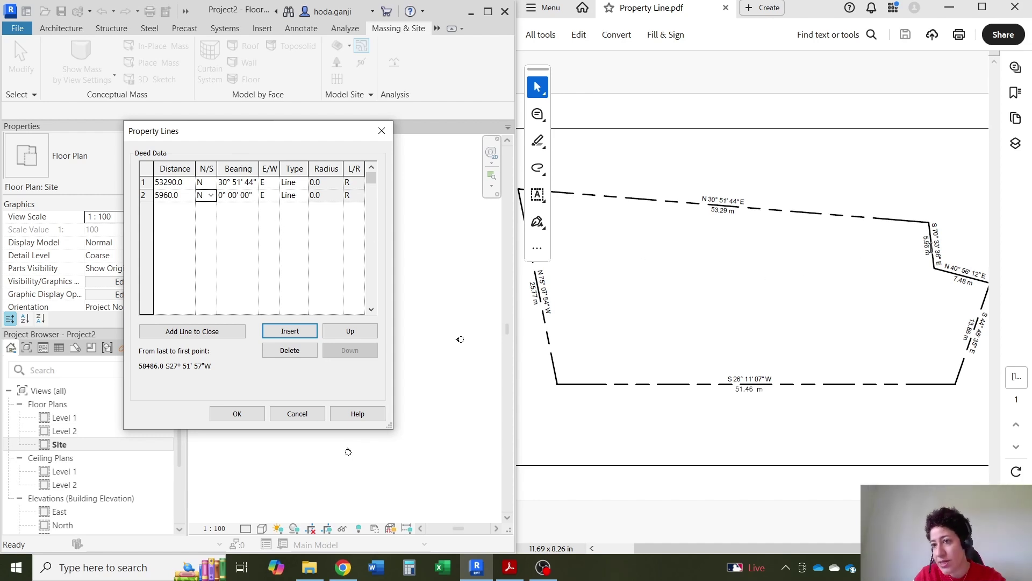
click(212, 196)
click(203, 221)
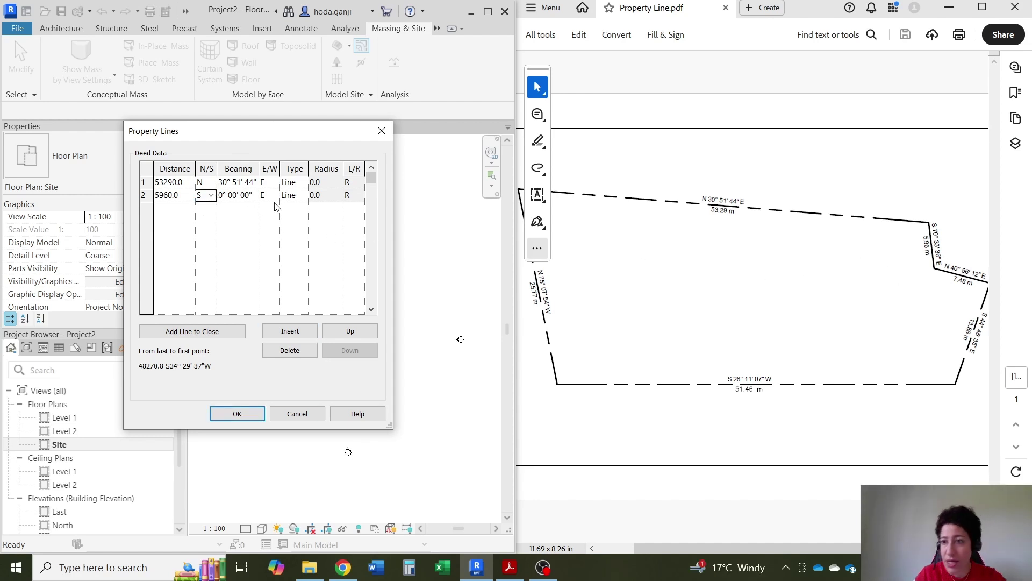
Set the second deed line's bearing to 70° 33' 36".
click(225, 195)
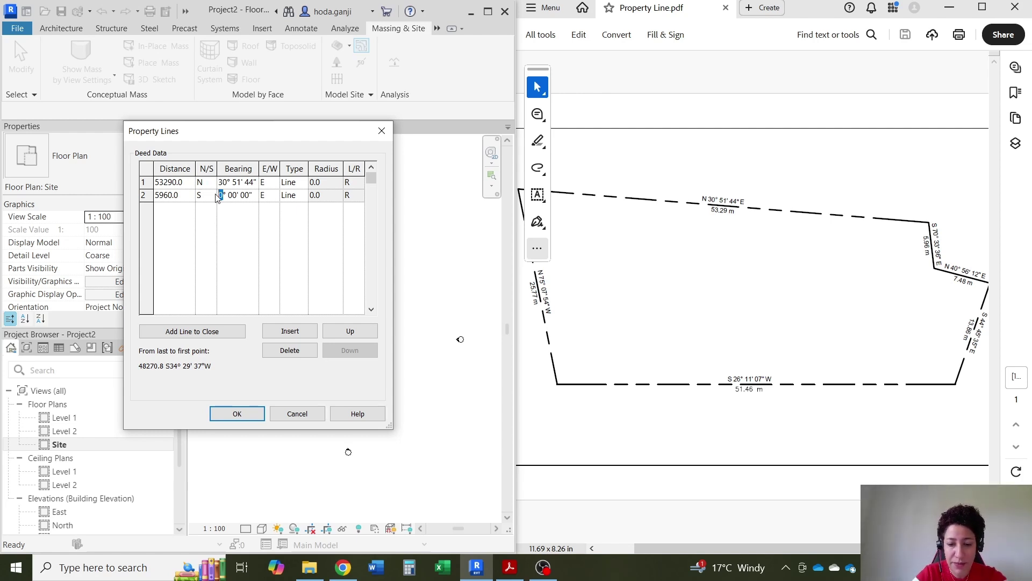
text(70)
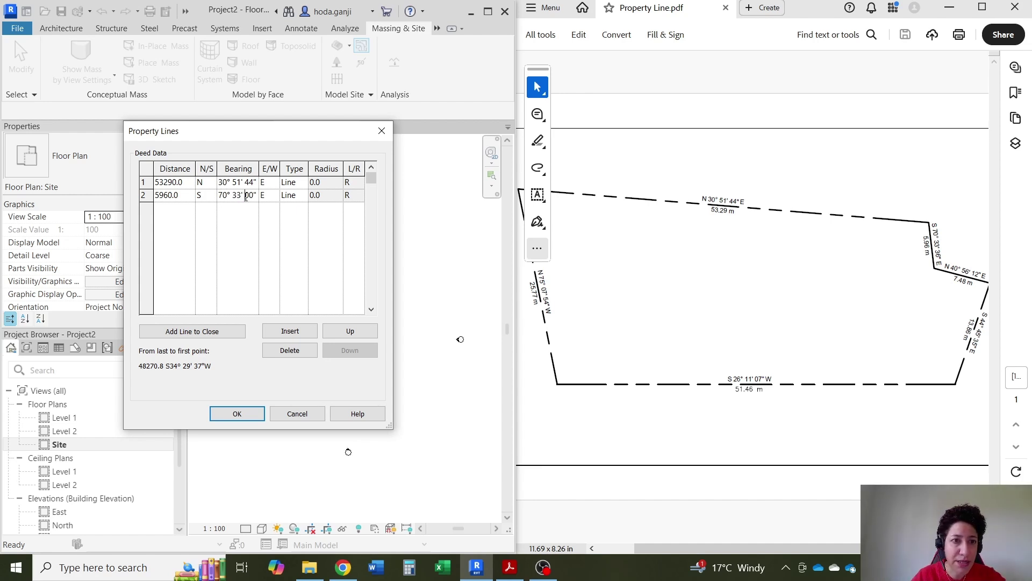
drag(247, 196, 255, 201)
text(36)
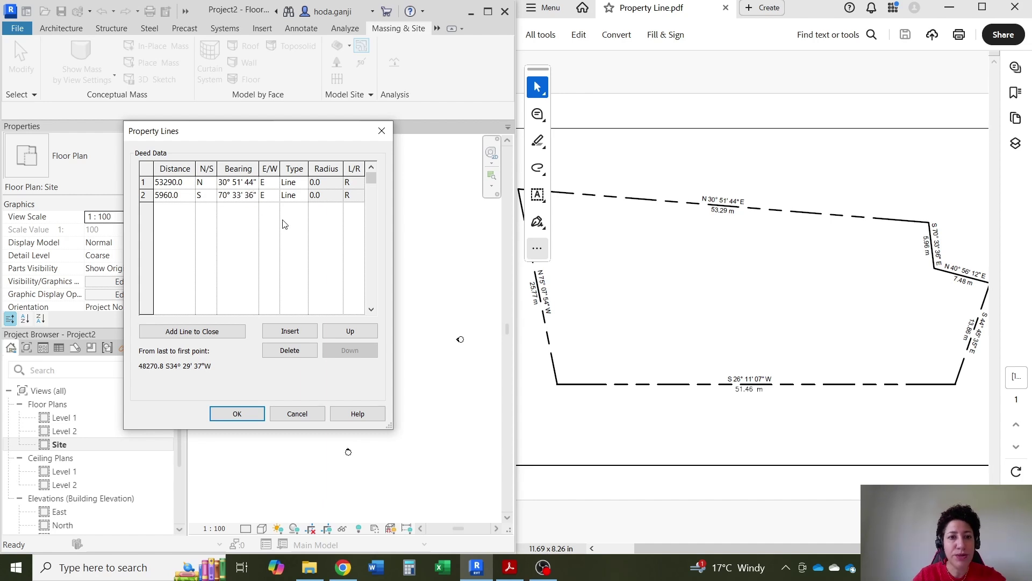
Insert a third deed line with a distance of 7.48 m, as given on the survey.
click(291, 331)
drag(953, 281, 972, 280)
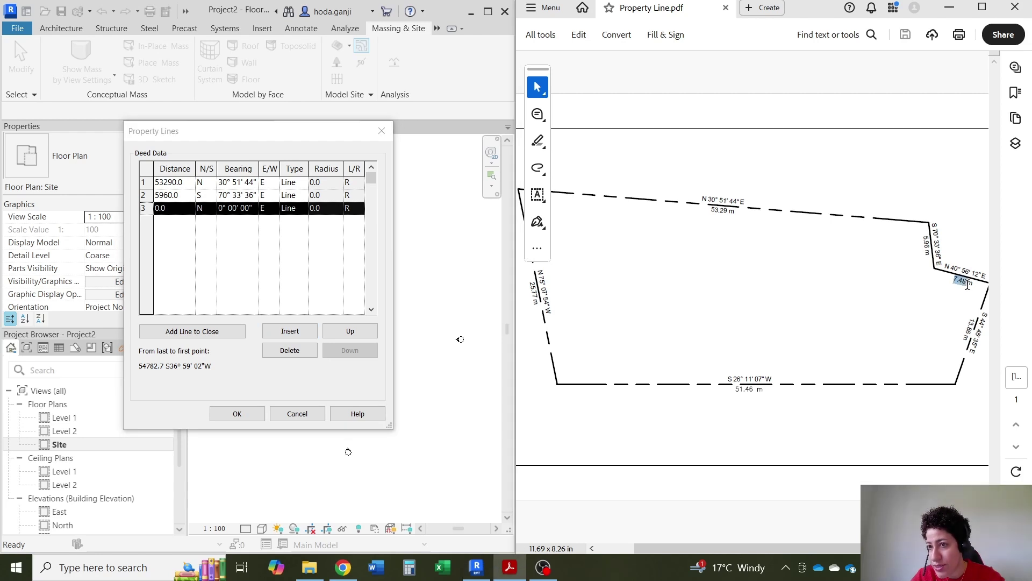
click(176, 210)
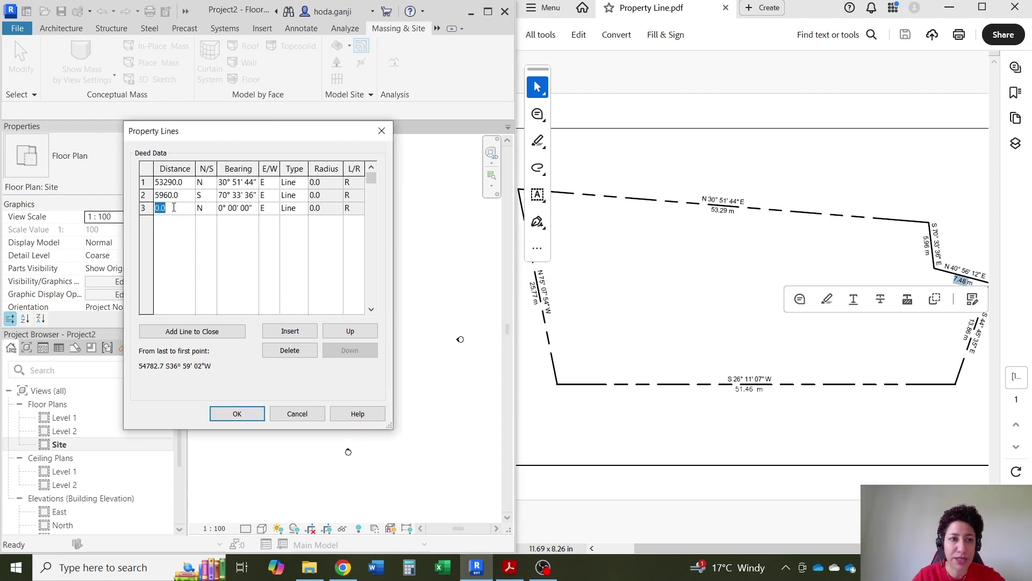
text(7.48m)
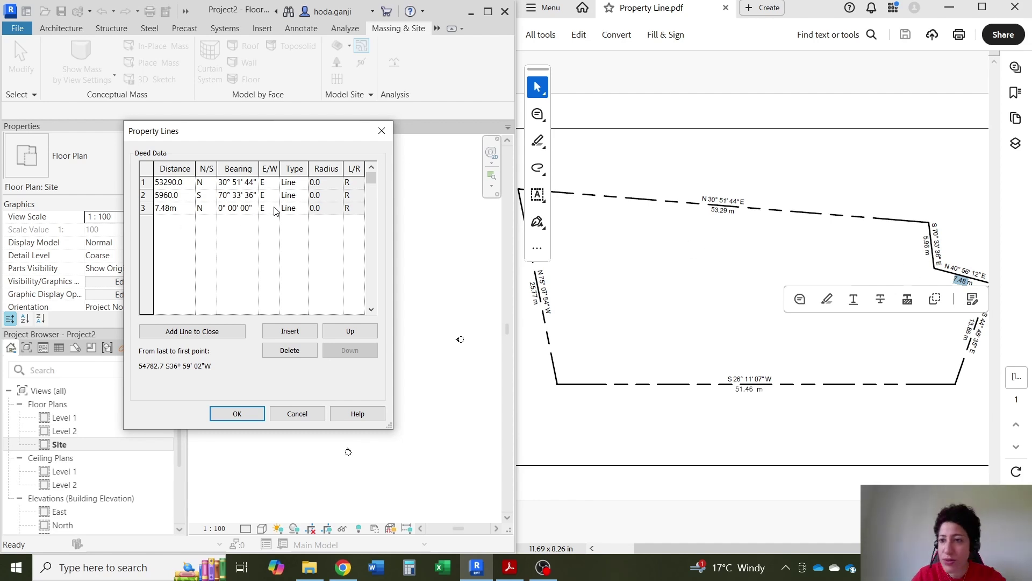
Set the third deed line's bearing to 40° 56' 12".
click(221, 208)
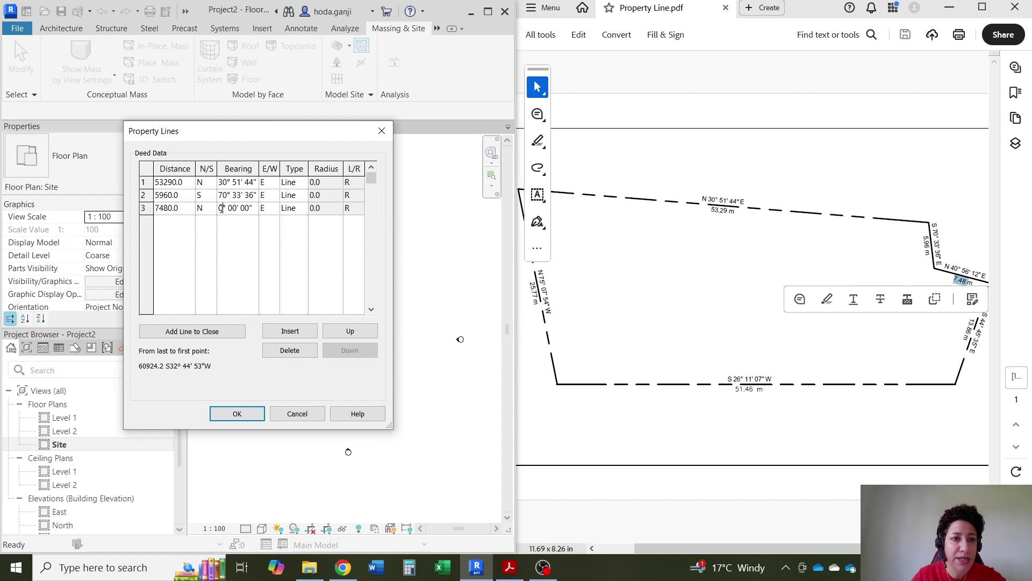
text(40)
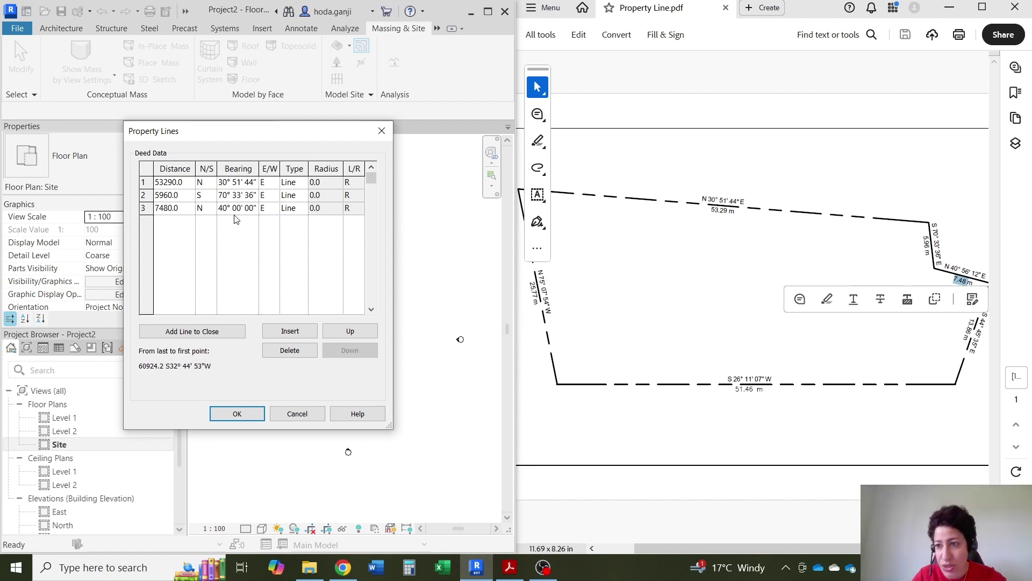
double_click(240, 210)
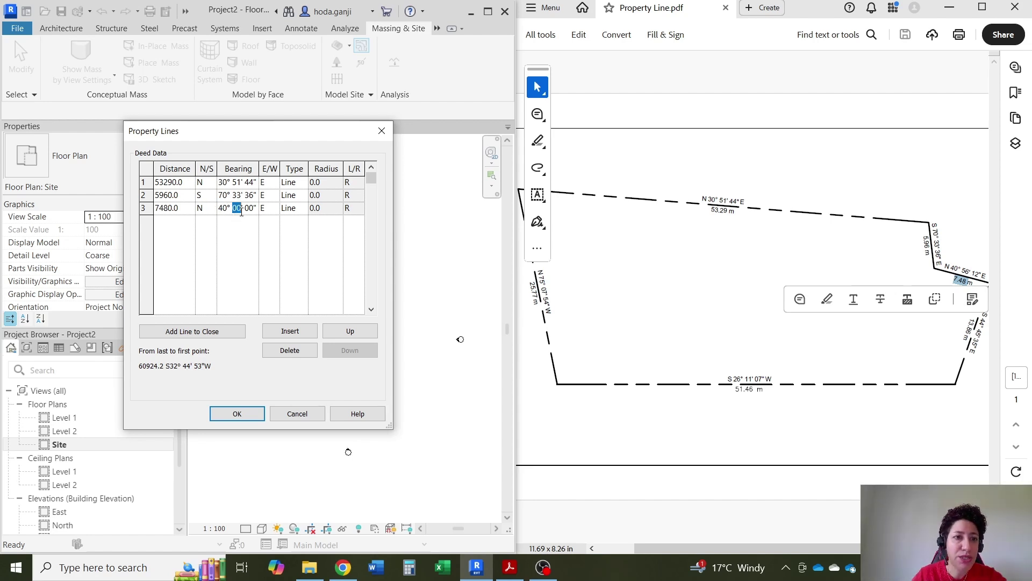
text(56)
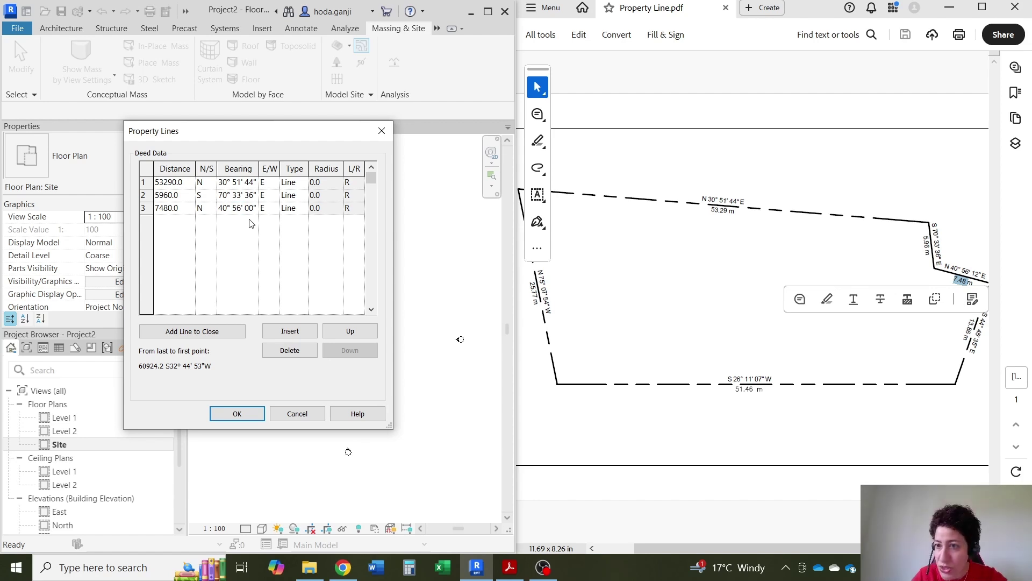
double_click(251, 210)
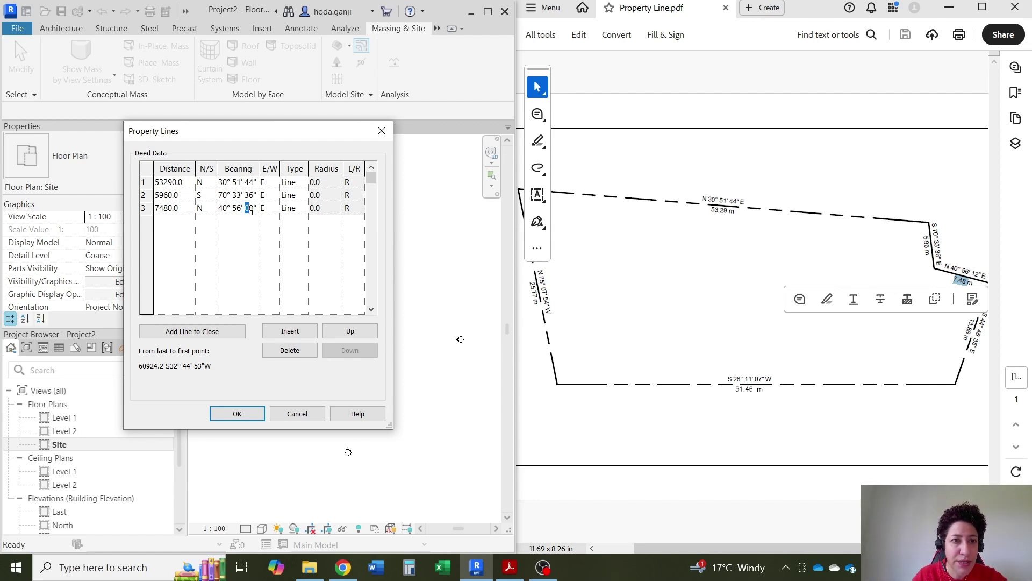
text(12)
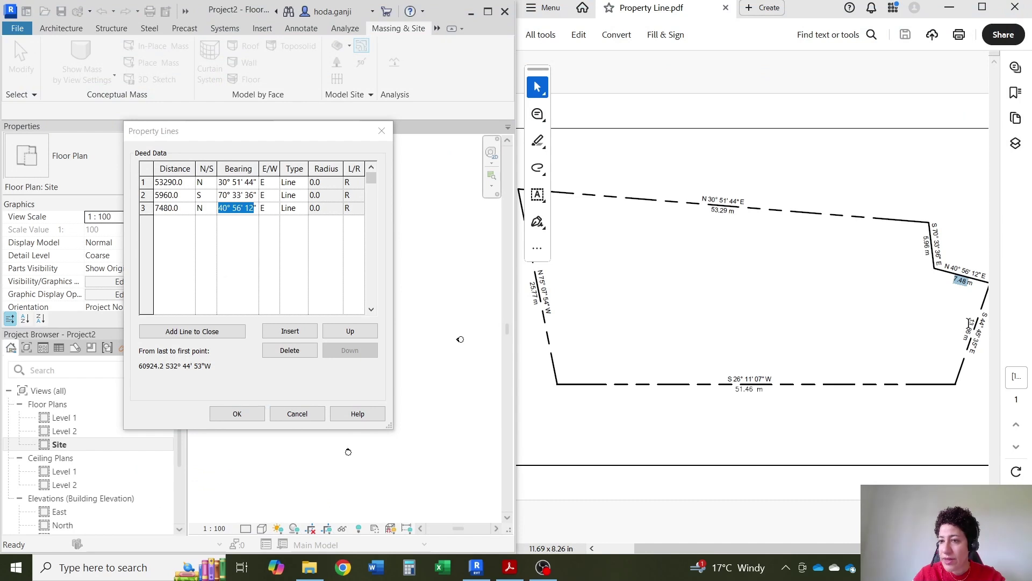
Insert a fourth deed line with a distance of 13.86 m and its N/S direction set to S.
click(290, 331)
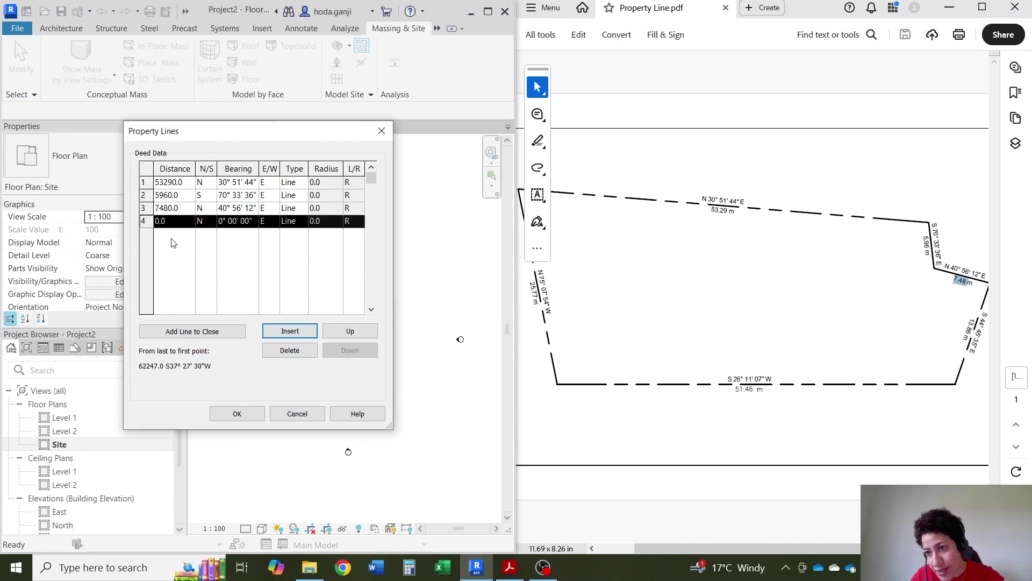
click(161, 221)
key(BackSpace)
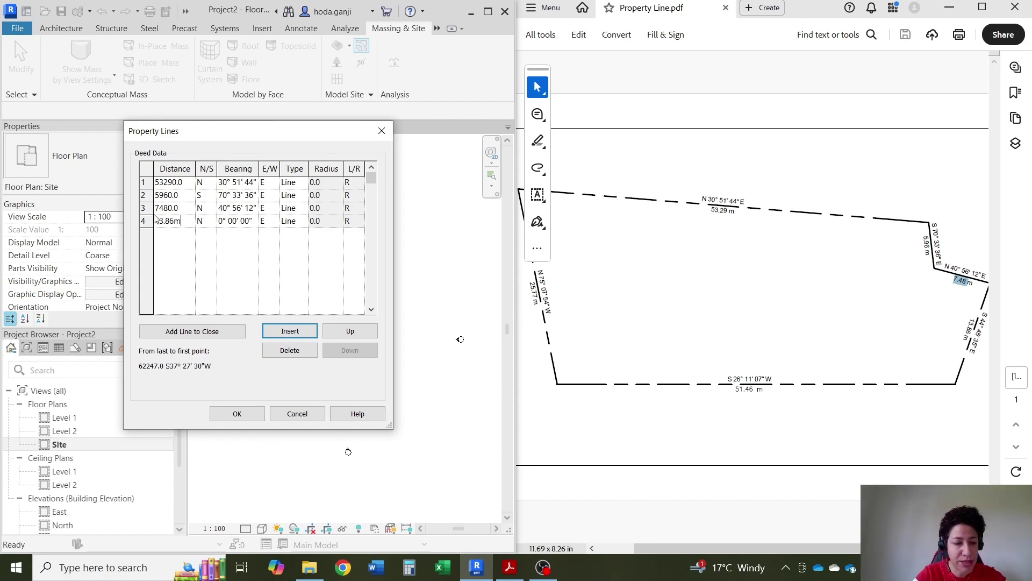
key(Tab)
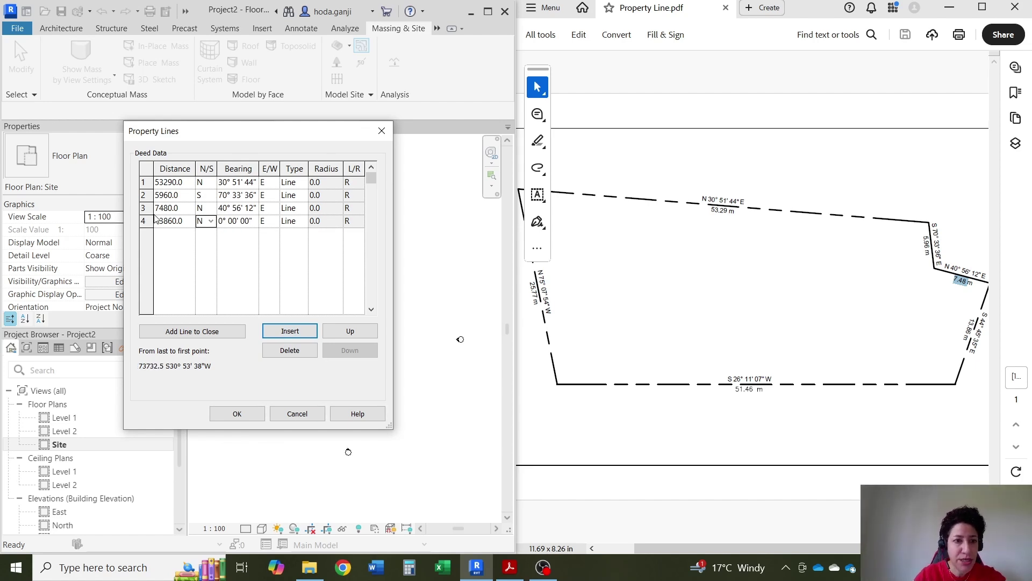
click(211, 221)
click(199, 246)
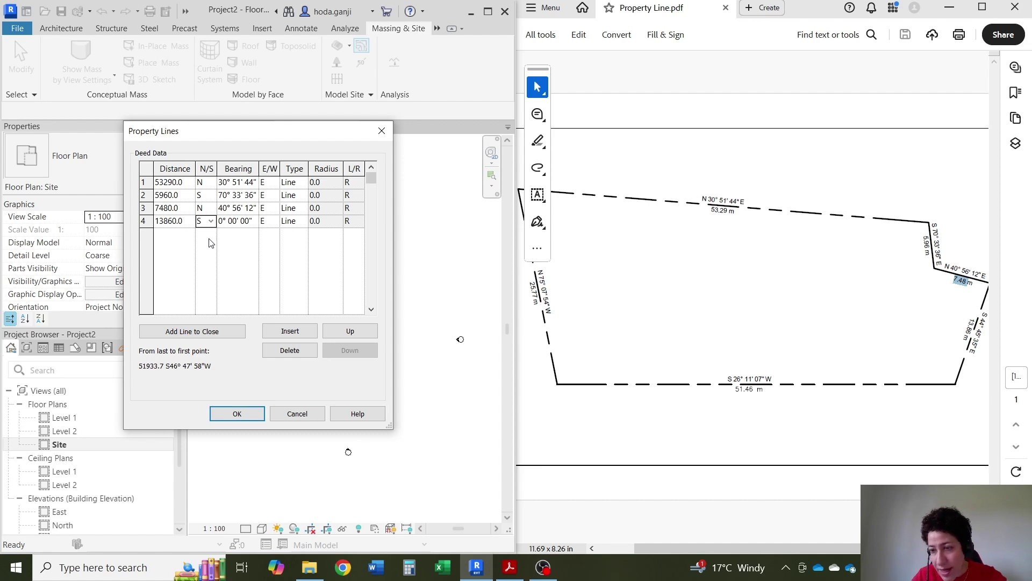
Set the fourth deed line's bearing to 44° 45' 35", as given on the survey.
double_click(216, 220)
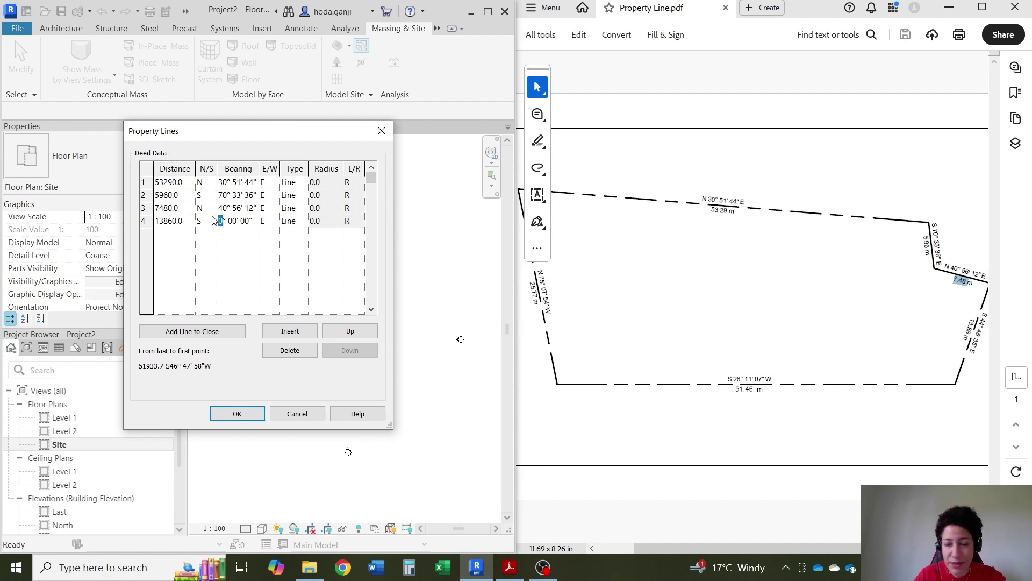
text(44)
drag(976, 321, 981, 338)
click(243, 215)
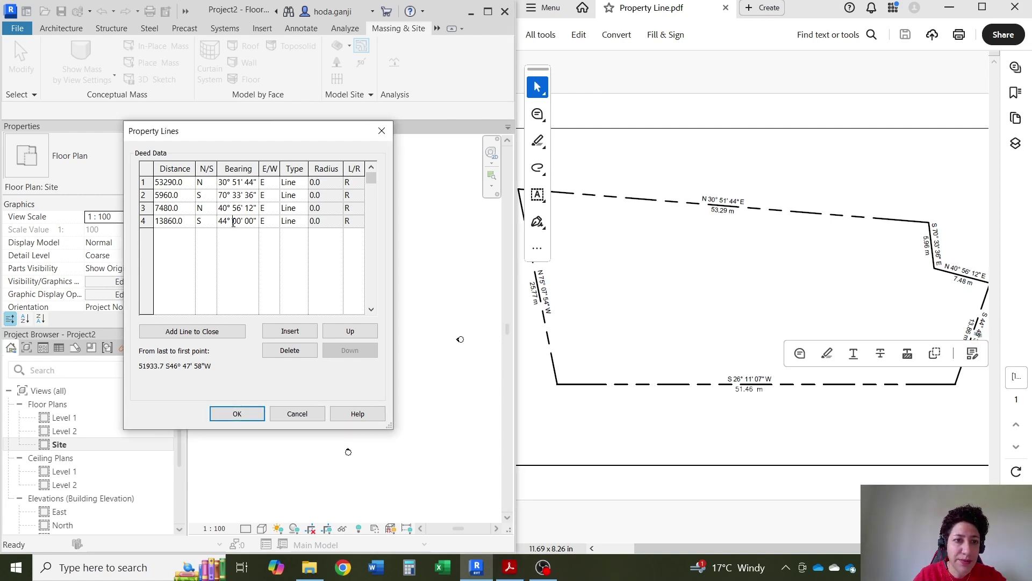
double_click(241, 223)
text(45)
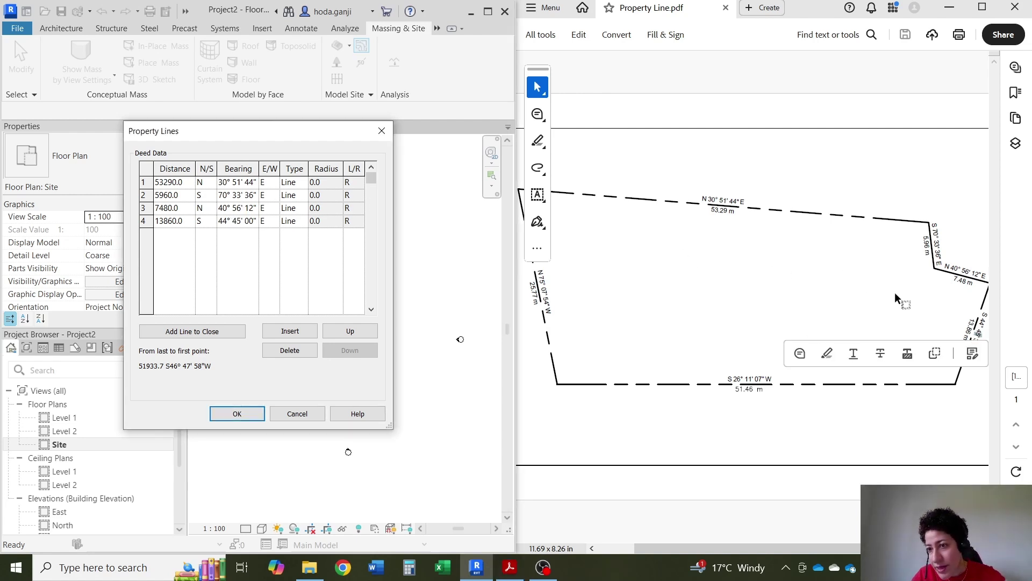
click(983, 356)
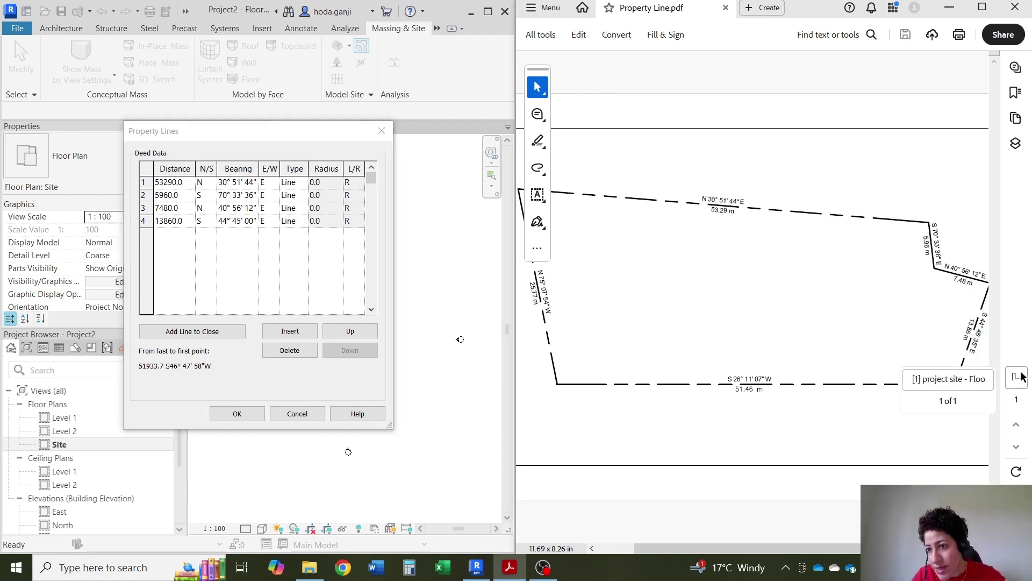
click(249, 223)
double_click(249, 222)
drag(250, 222, 254, 226)
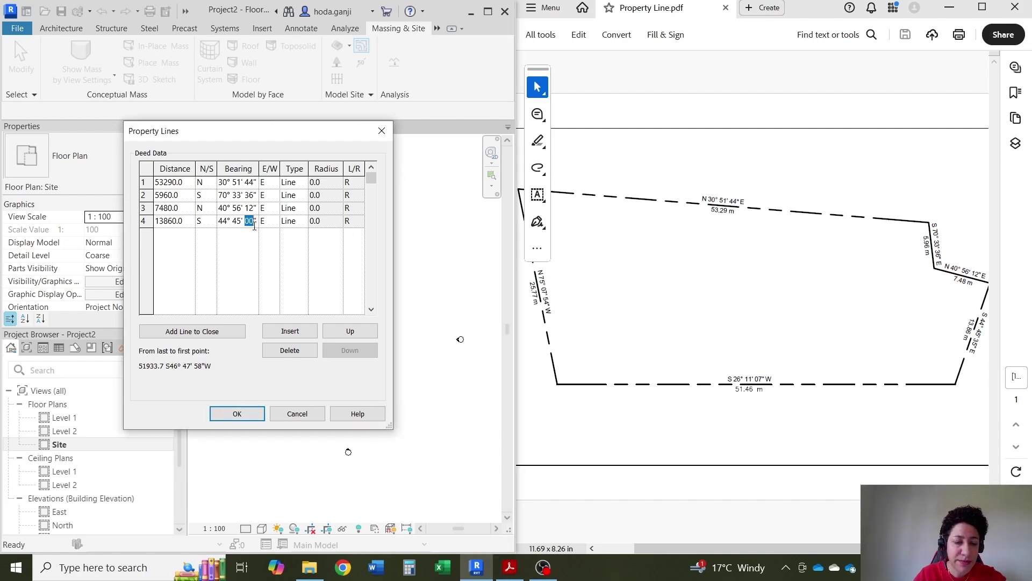
text(35)
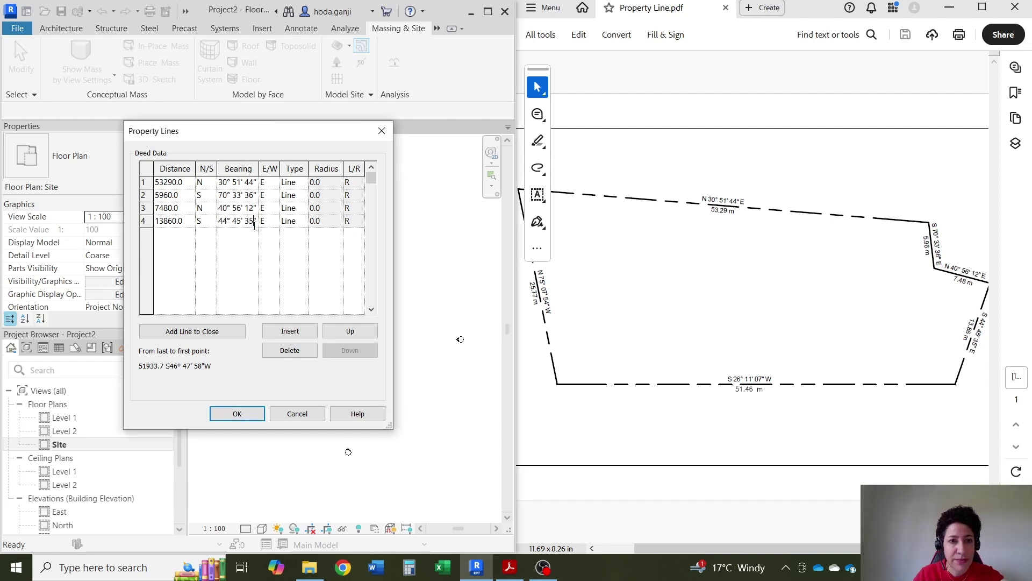
Insert a fifth deed line with a distance of 51.46 m, N/S direction S and E/W direction W.
click(288, 332)
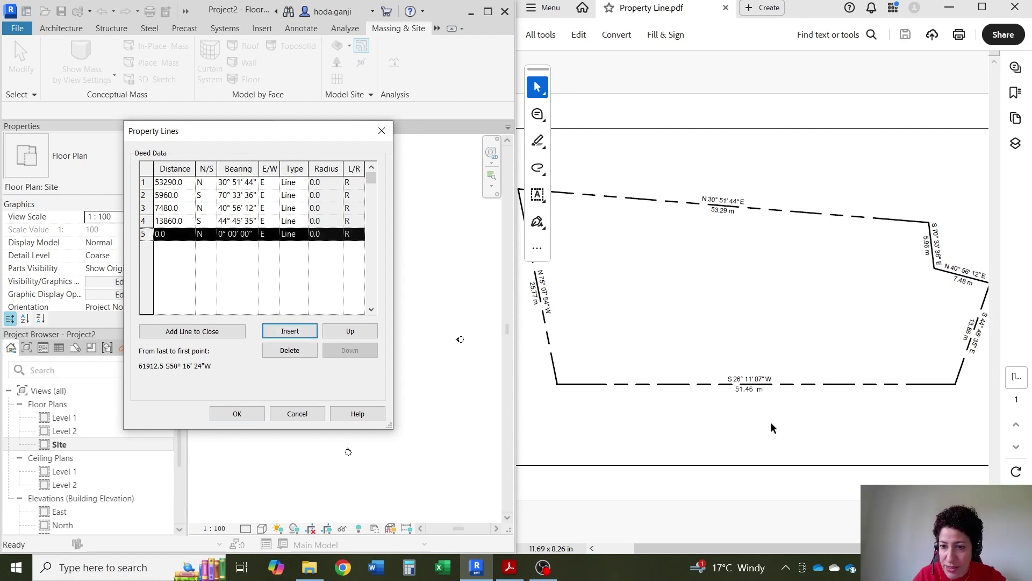
click(185, 234)
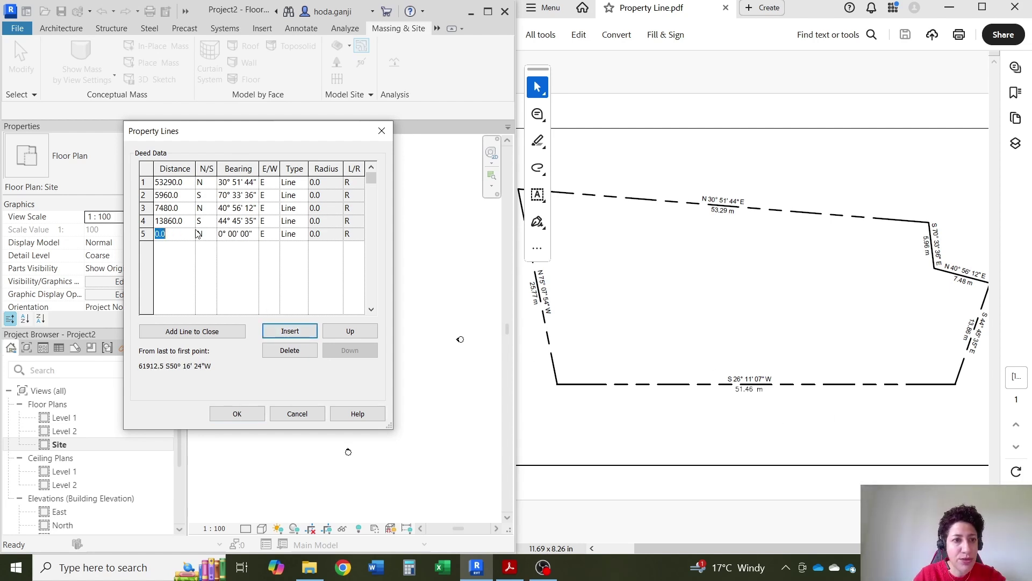
text(51.46m)
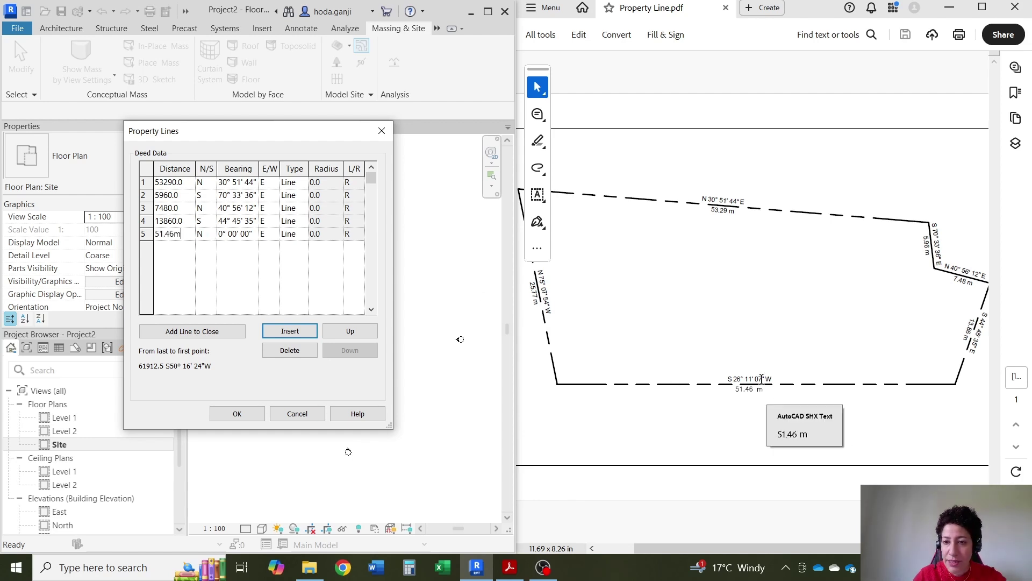
click(210, 234)
click(204, 257)
click(275, 235)
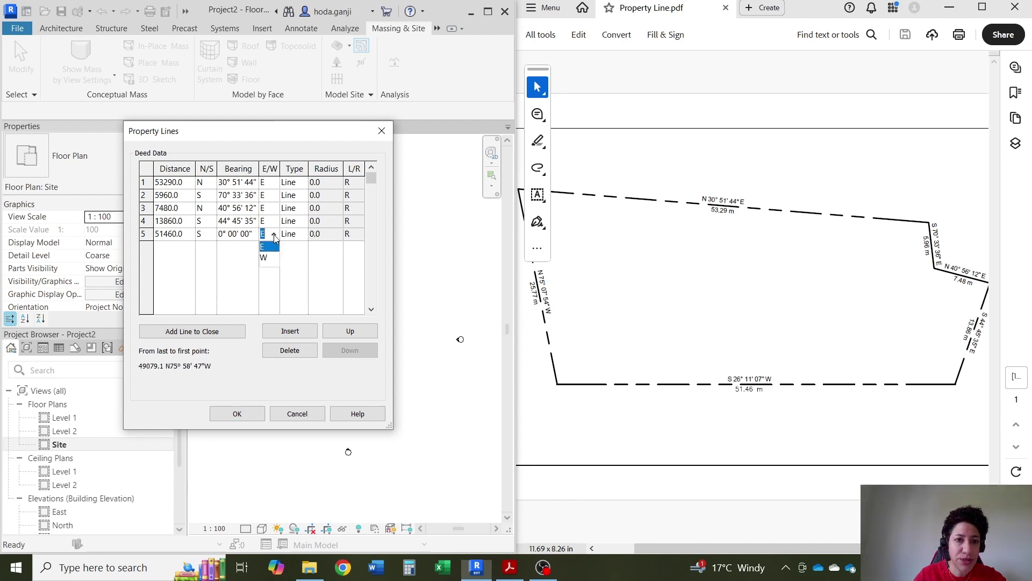
click(267, 258)
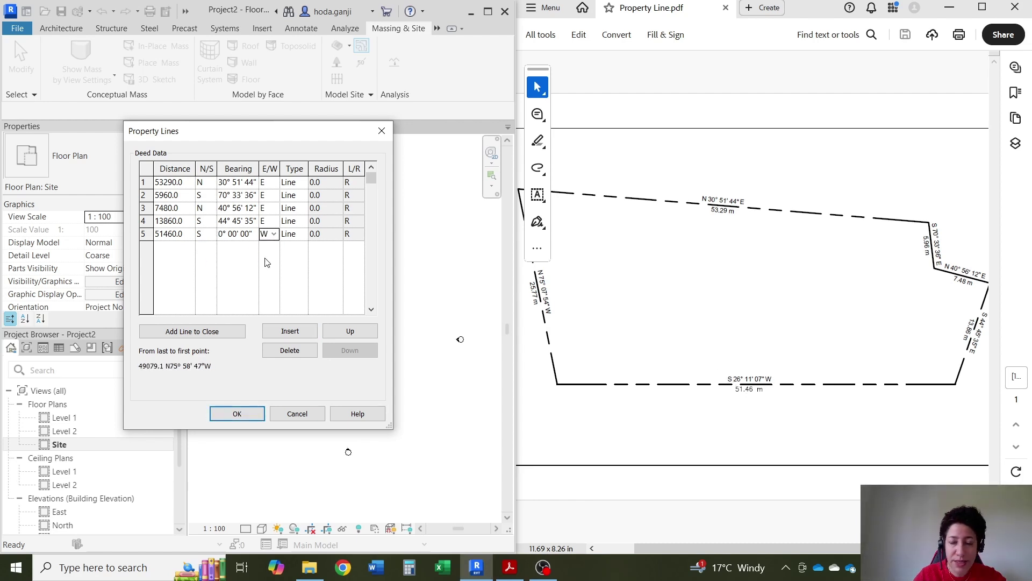
Set the fifth deed line's bearing to 26° 11' 07".
click(223, 233)
text(2)
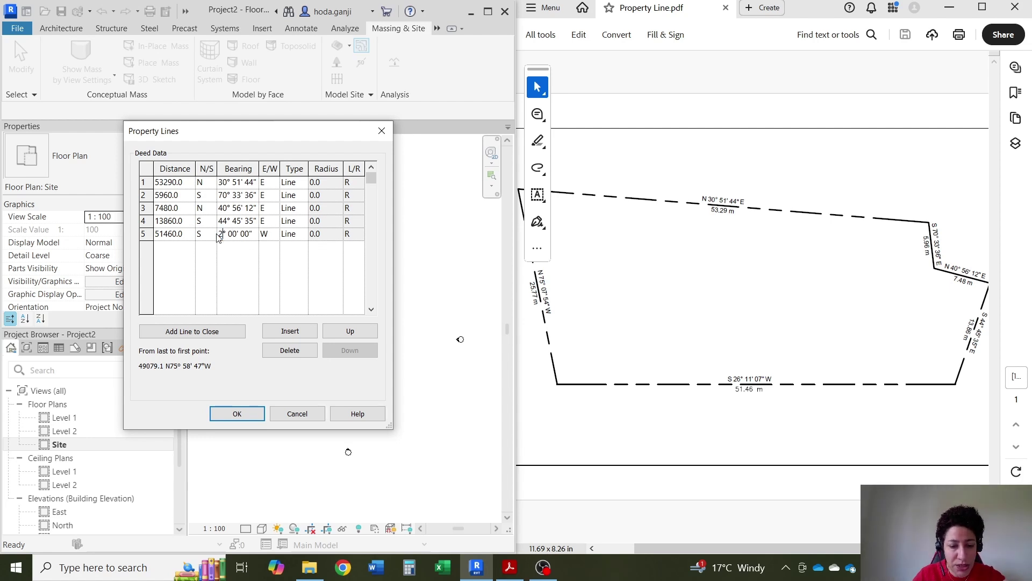
text(6)
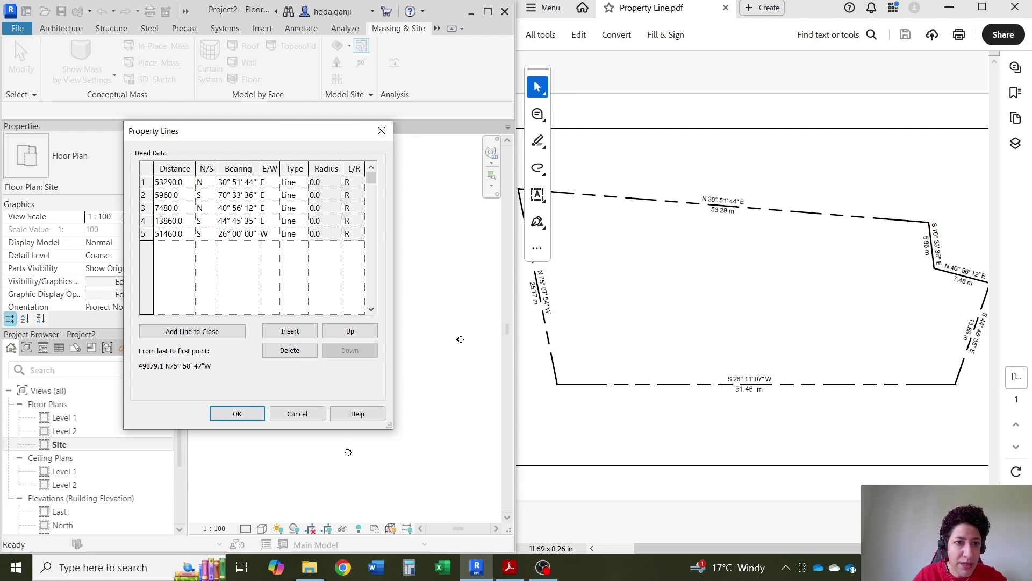
drag(232, 234, 237, 235)
text(11)
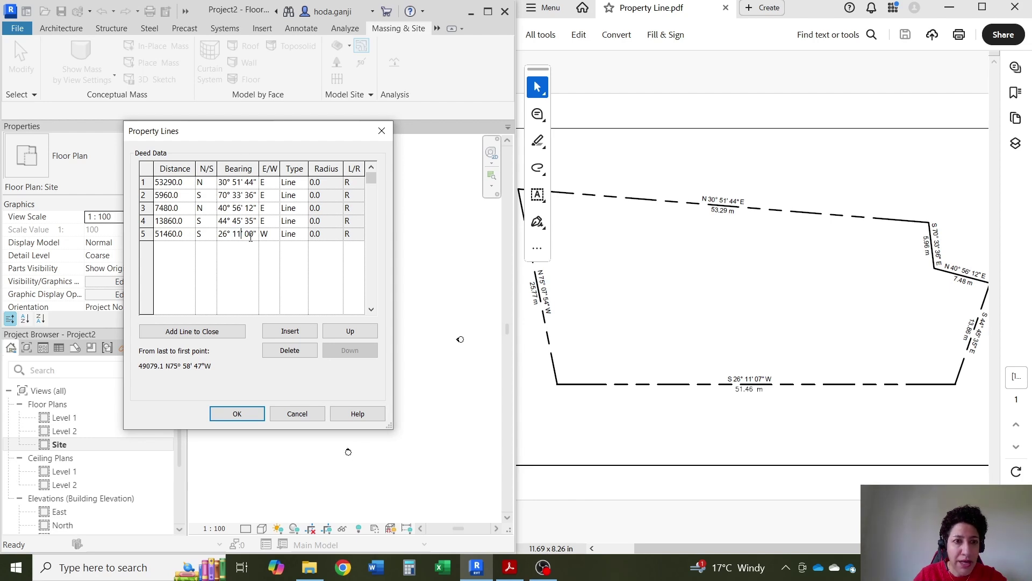
click(254, 240)
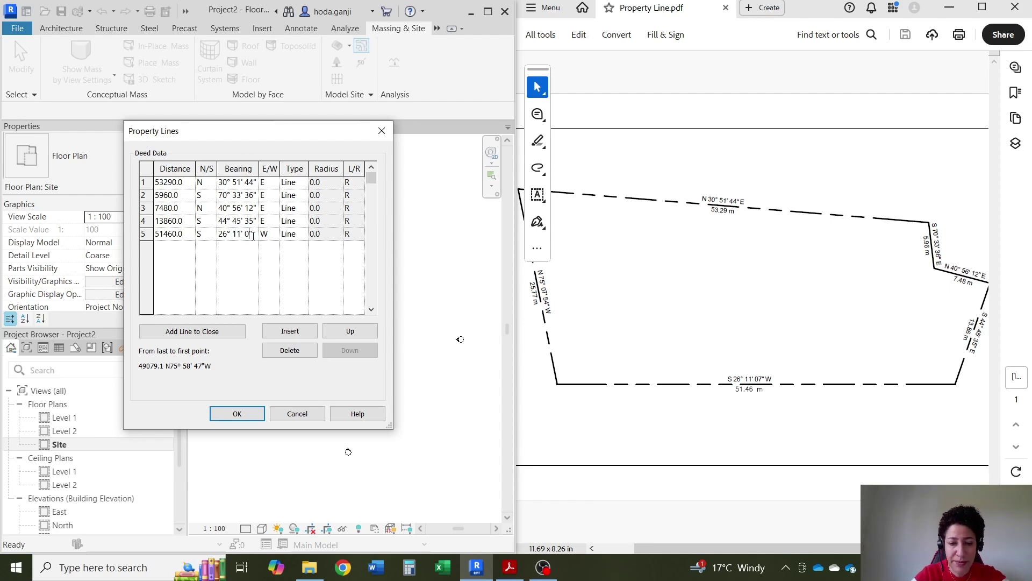
Insert a sixth deed line with a distance of 25.77 m and its E/W direction set to W.
click(290, 331)
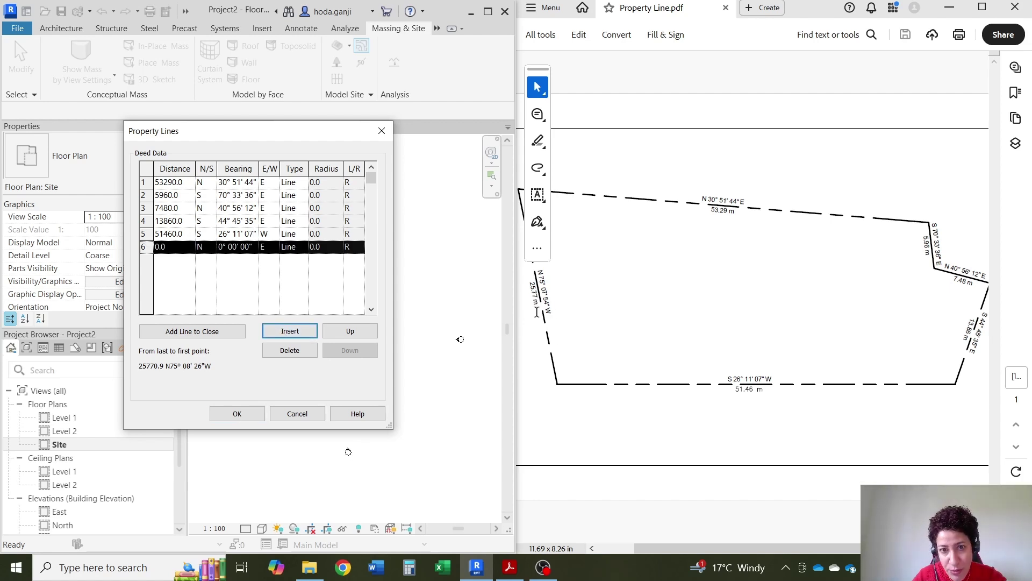
click(185, 245)
click(185, 246)
text(25.77m)
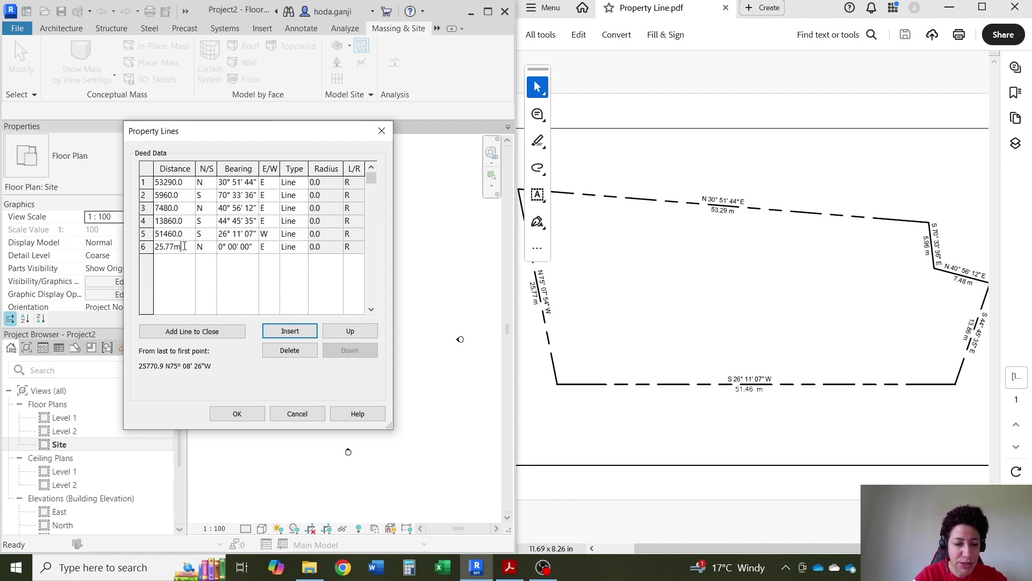
key(Tab)
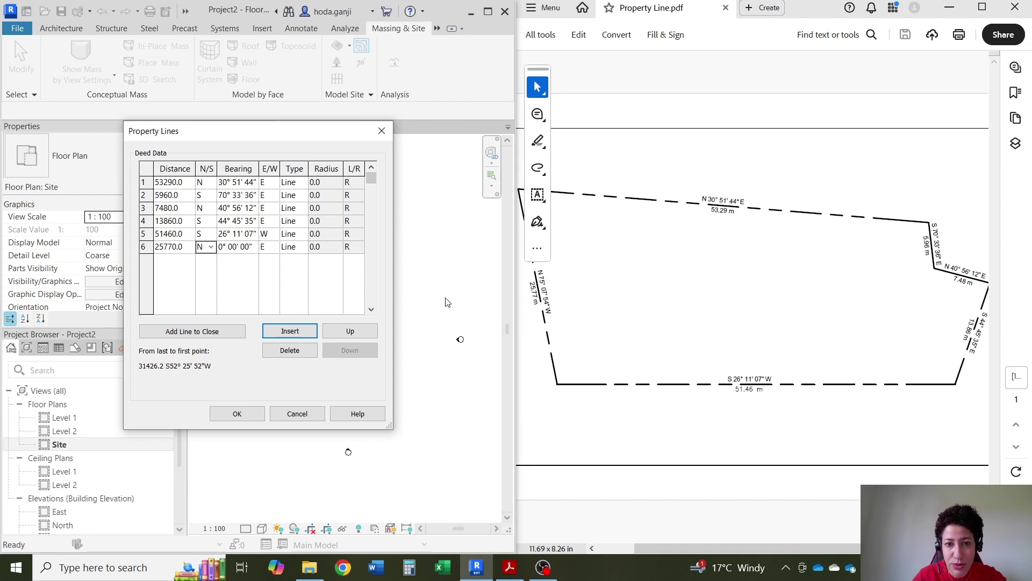
click(274, 248)
click(267, 271)
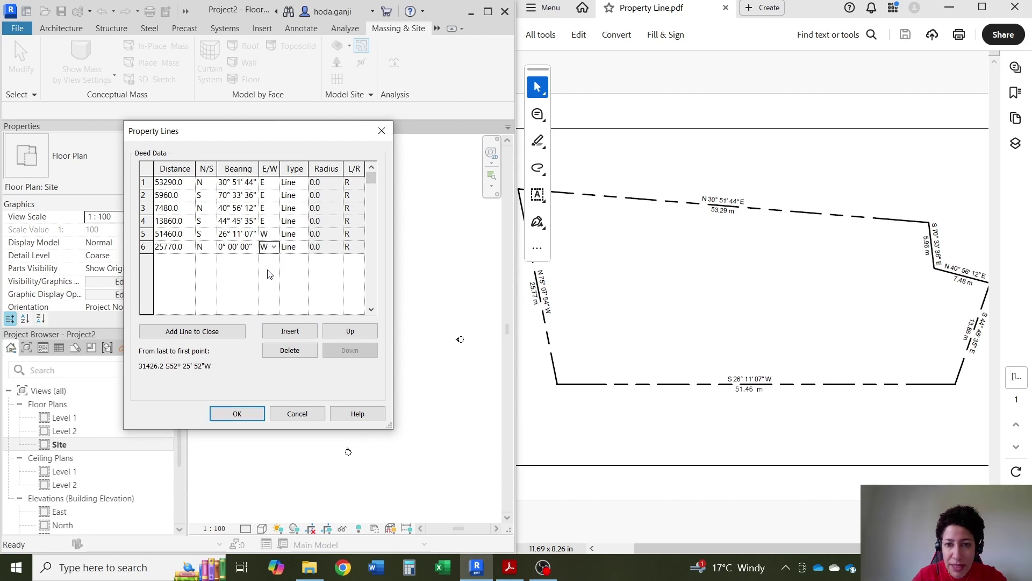
Set the sixth deed line's bearing to 75° 07' 54", as given on the survey.
click(540, 291)
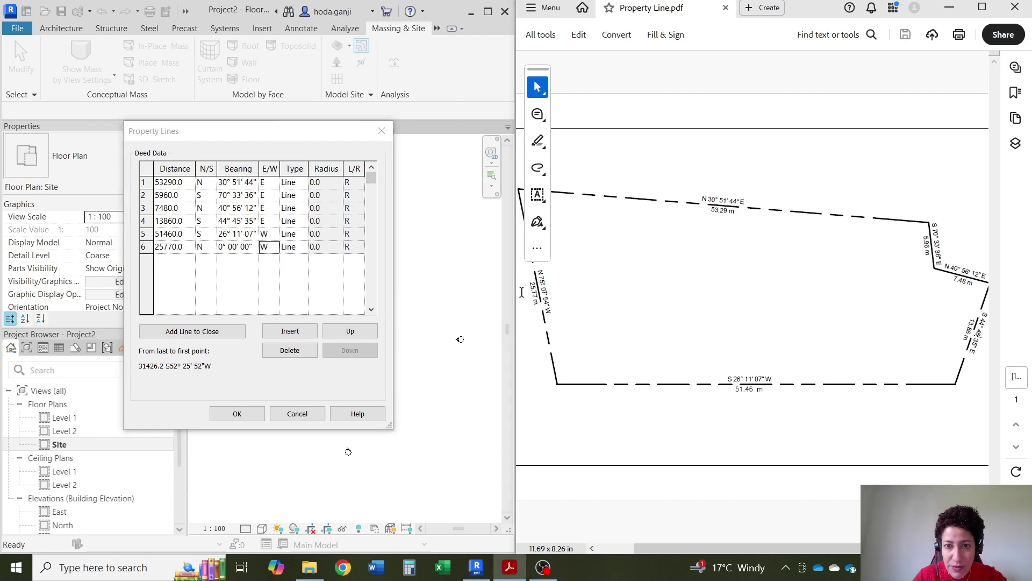
click(227, 247)
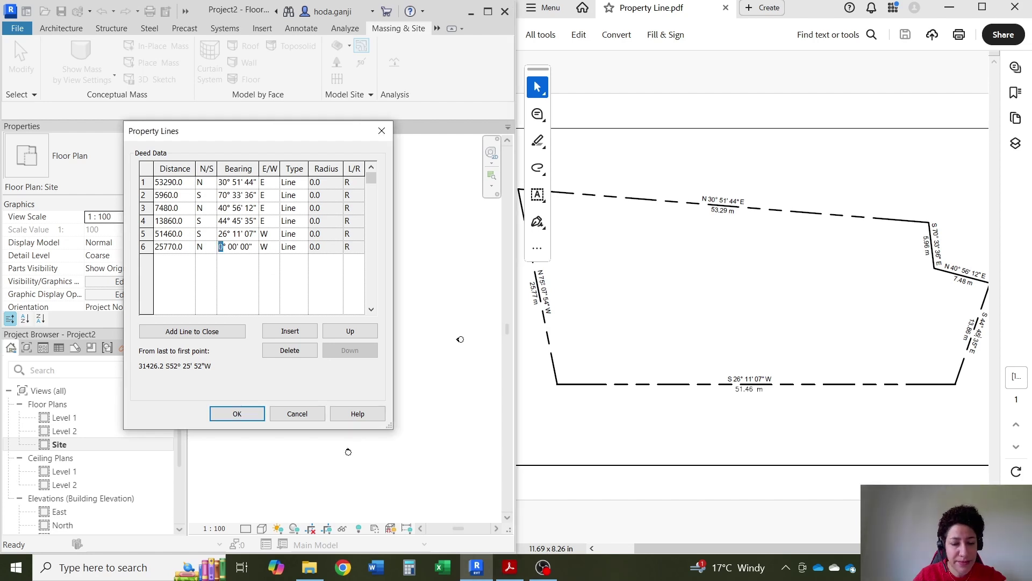
text(75)
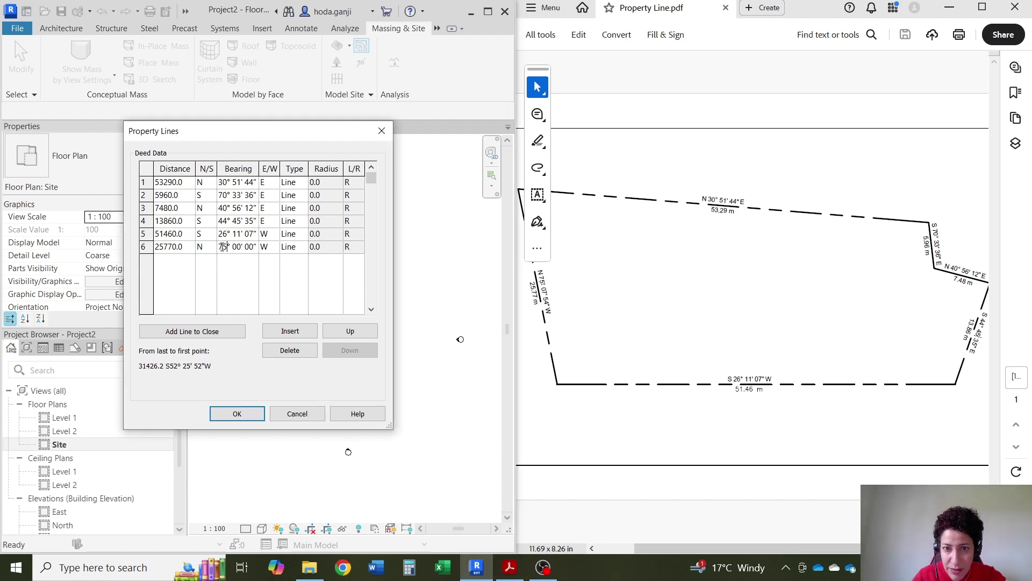
click(238, 251)
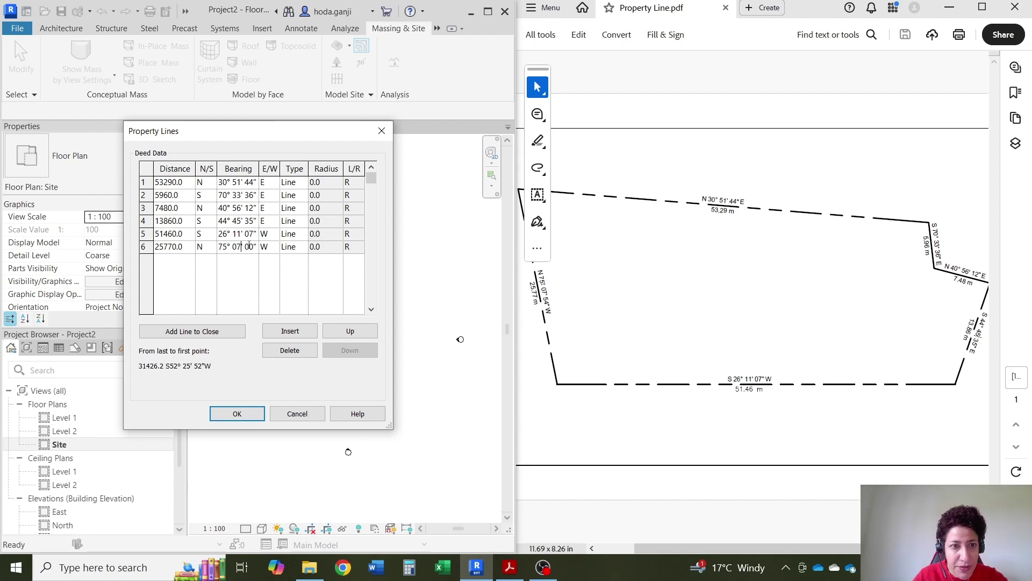
drag(246, 248, 255, 250)
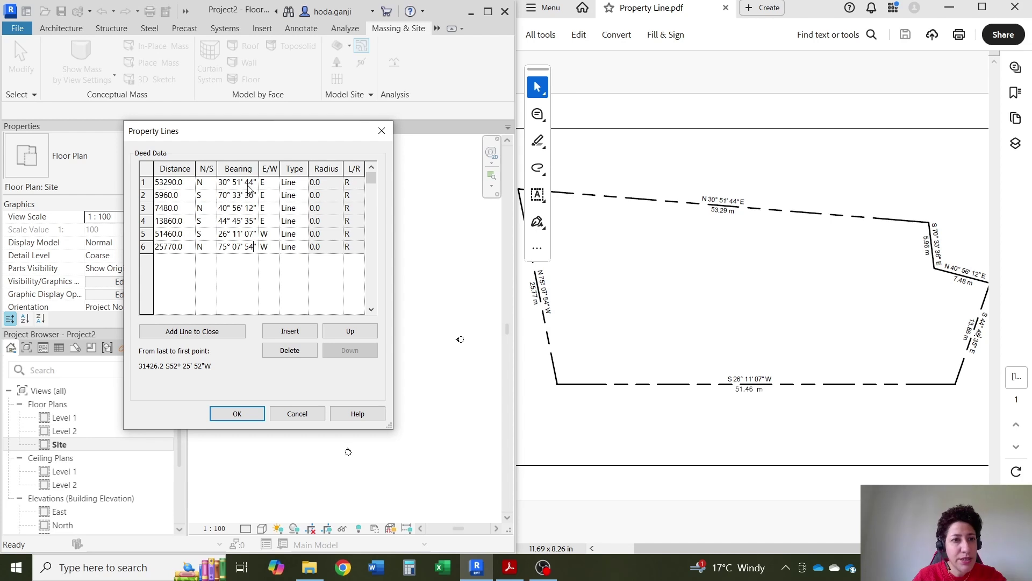
Accept the deed data and place the property line with its starting corner on the survey point.
click(238, 414)
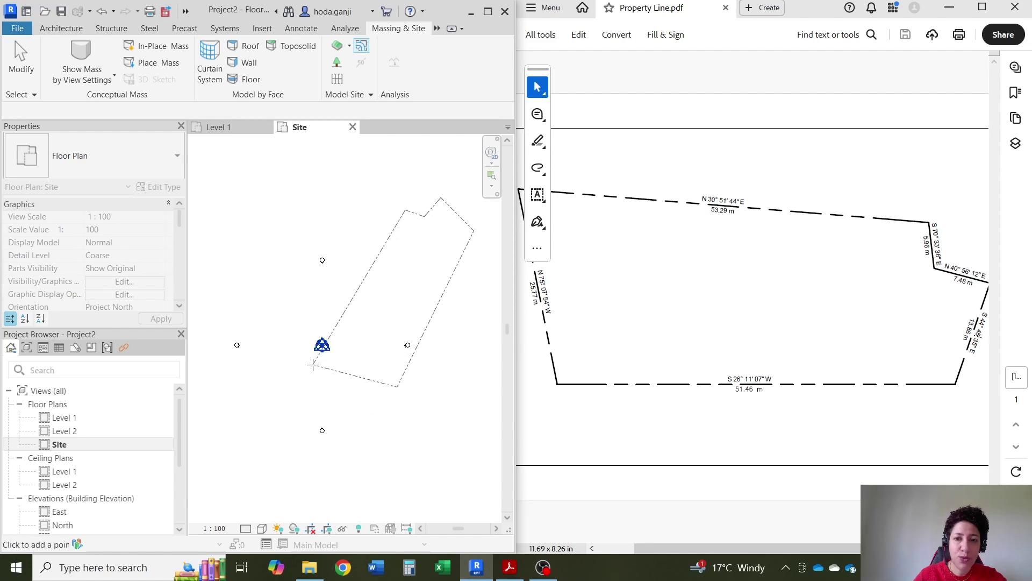
scroll(314, 358, up, 1)
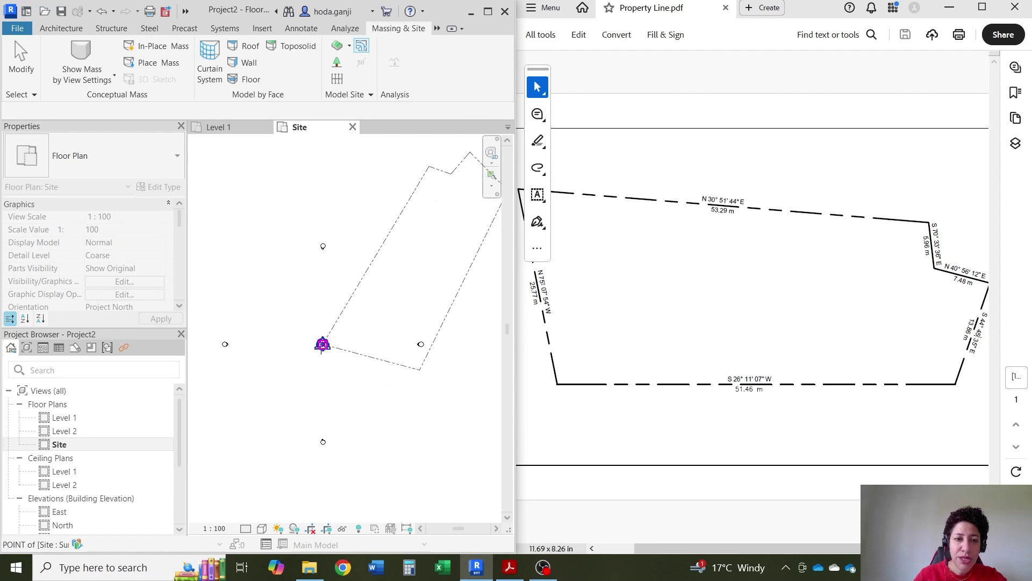
scroll(320, 347, up, 2)
click(322, 343)
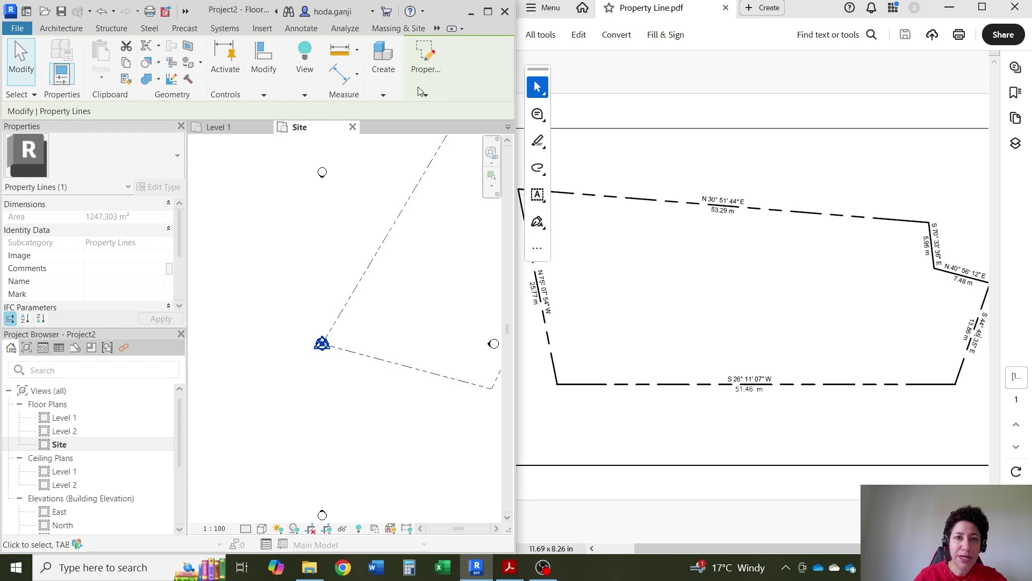
Show Revit full screen and rotate Project North with Align selected line or plane, using the 51.46 m boundary.
click(489, 16)
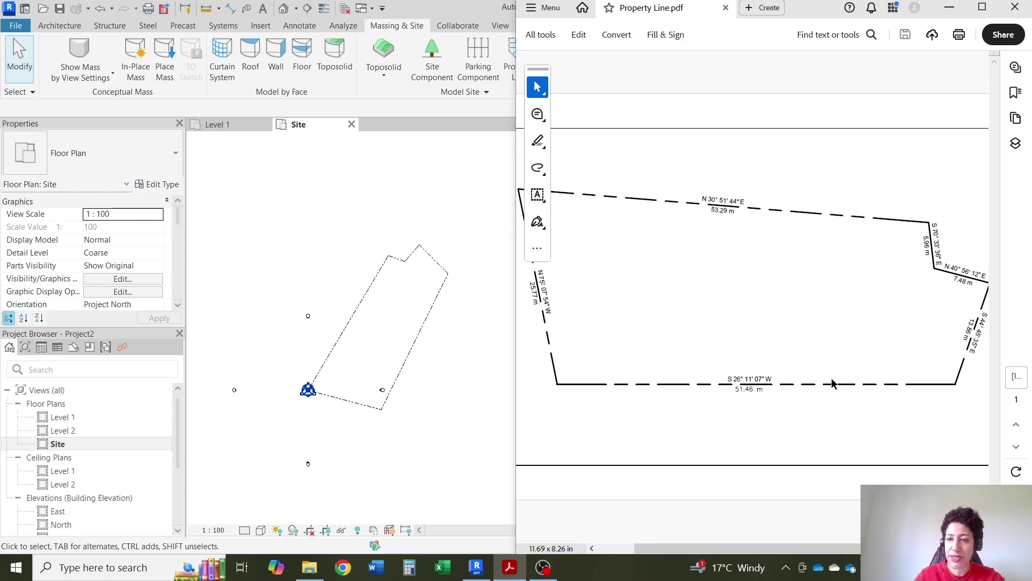
click(949, 10)
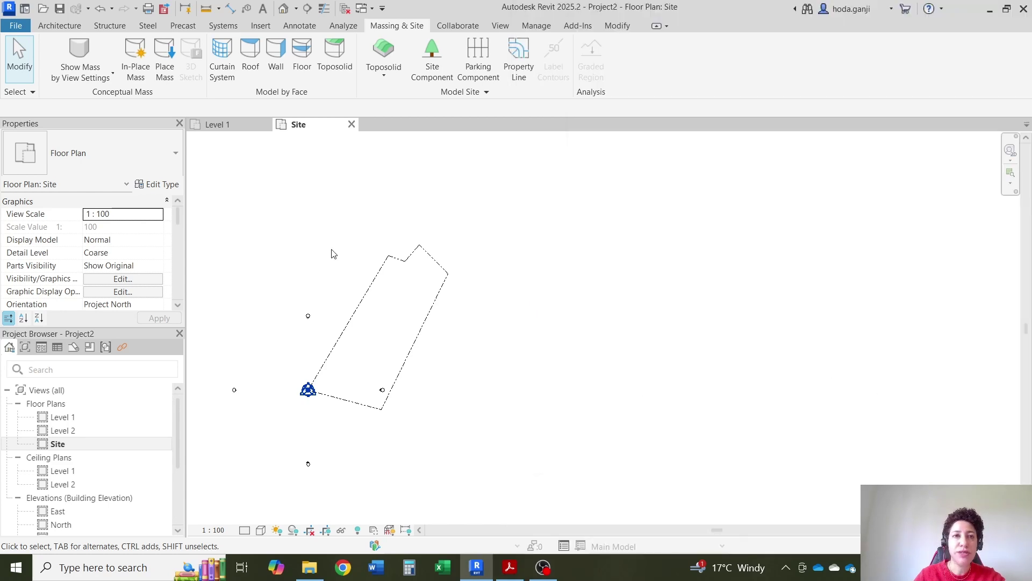
click(537, 26)
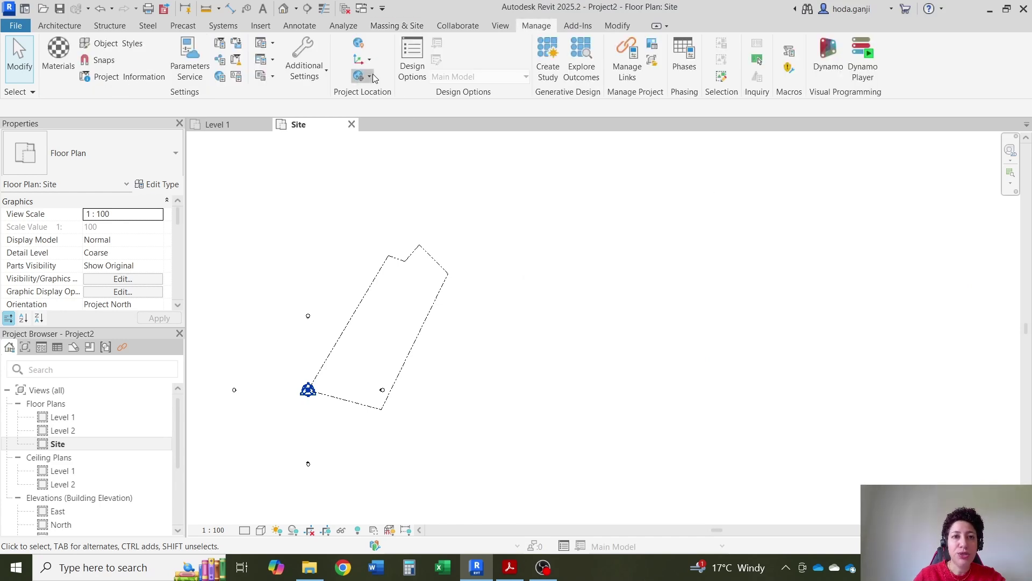
click(363, 76)
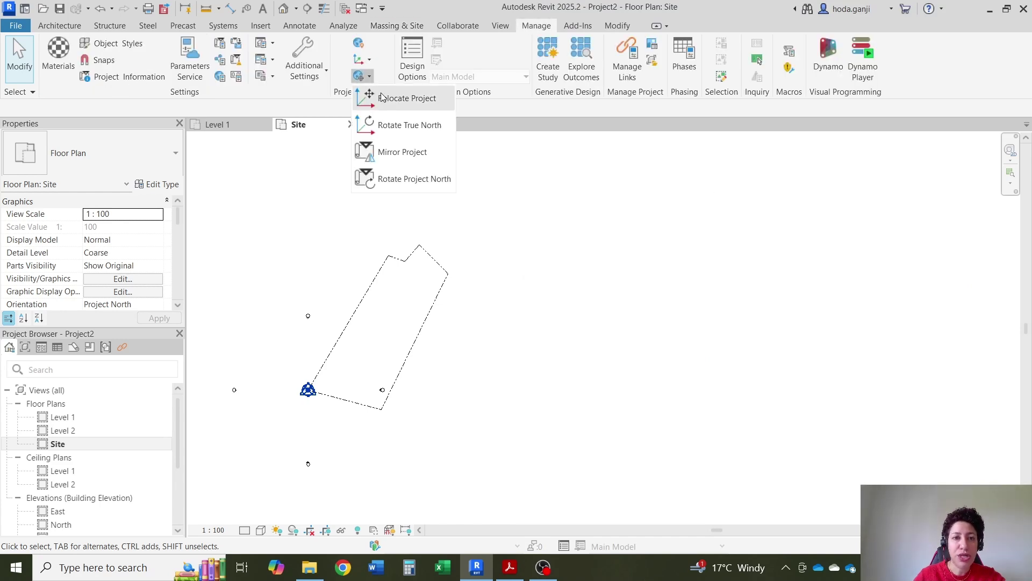
click(412, 180)
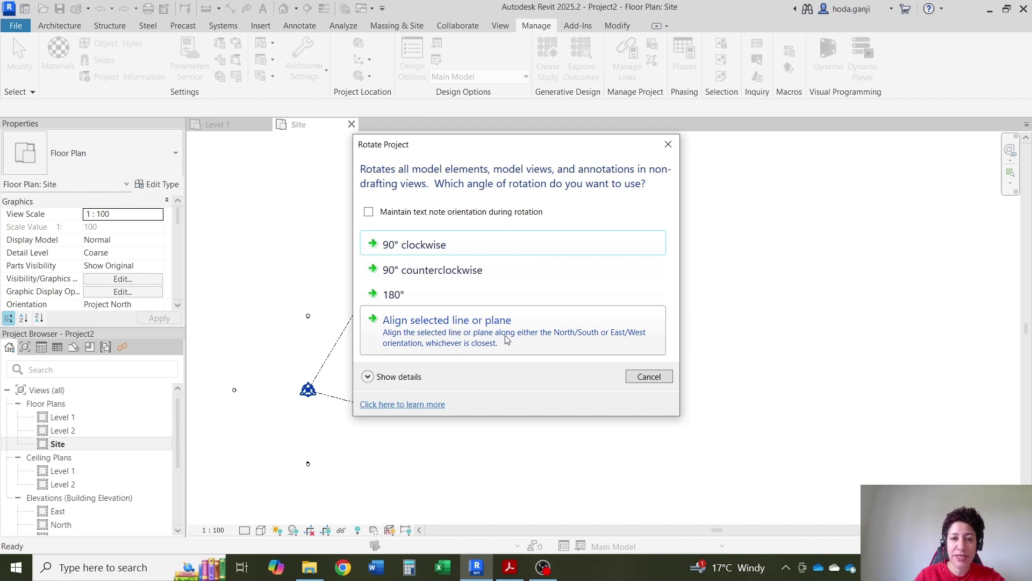
click(477, 340)
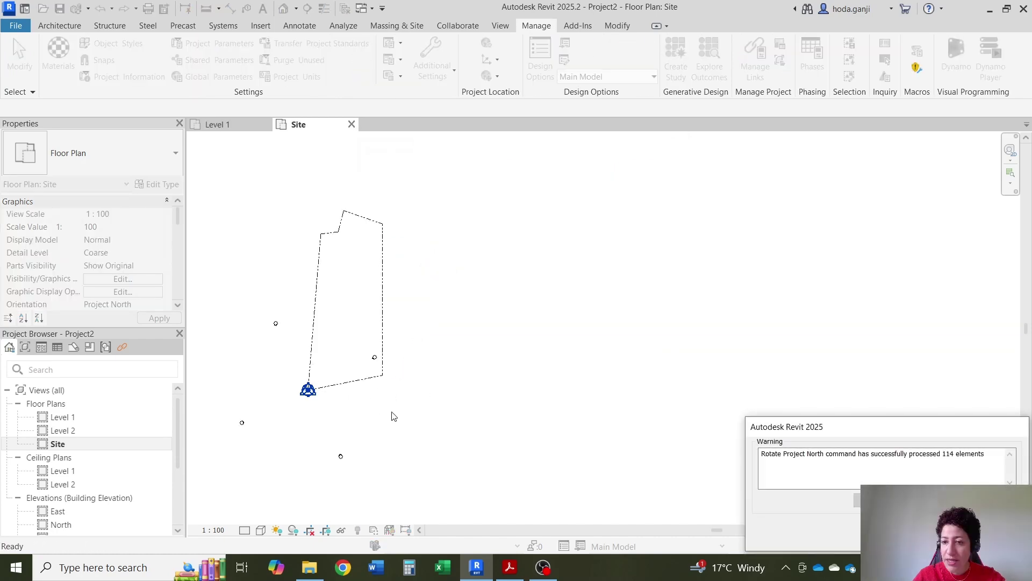
key(Return)
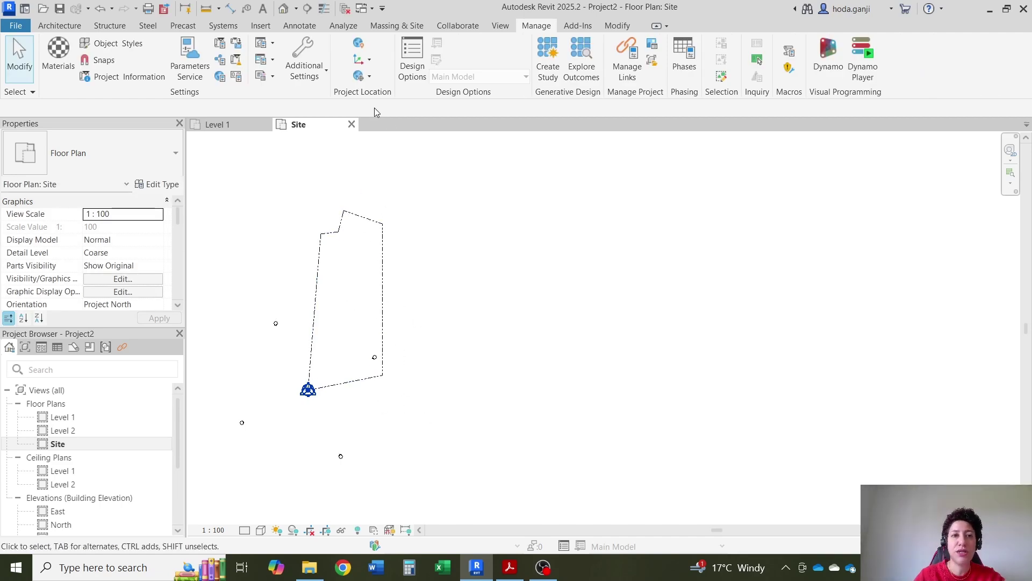
Rotate Project North by 90° clockwise so the property matches the survey sheet's orientation.
click(373, 78)
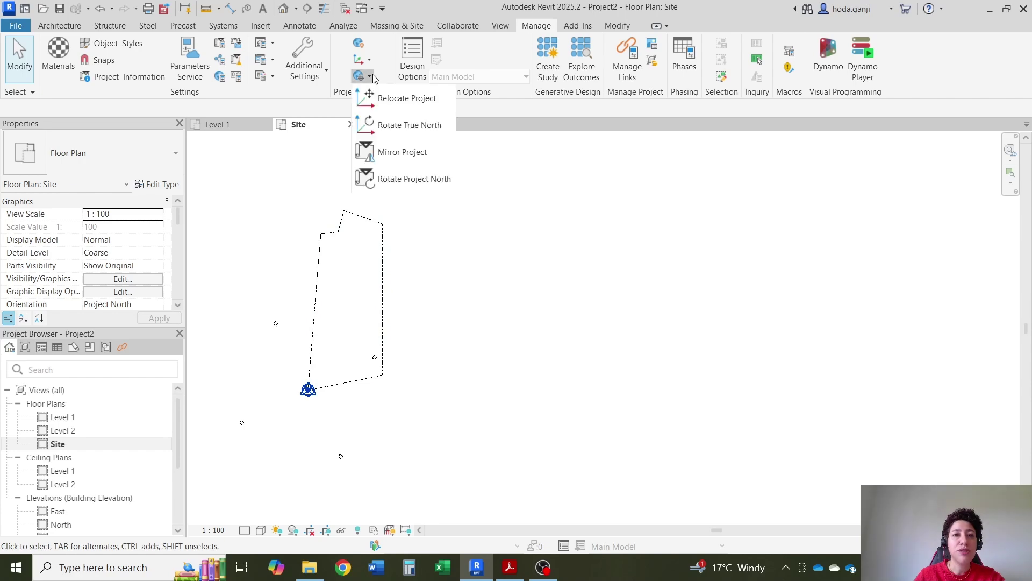
click(424, 178)
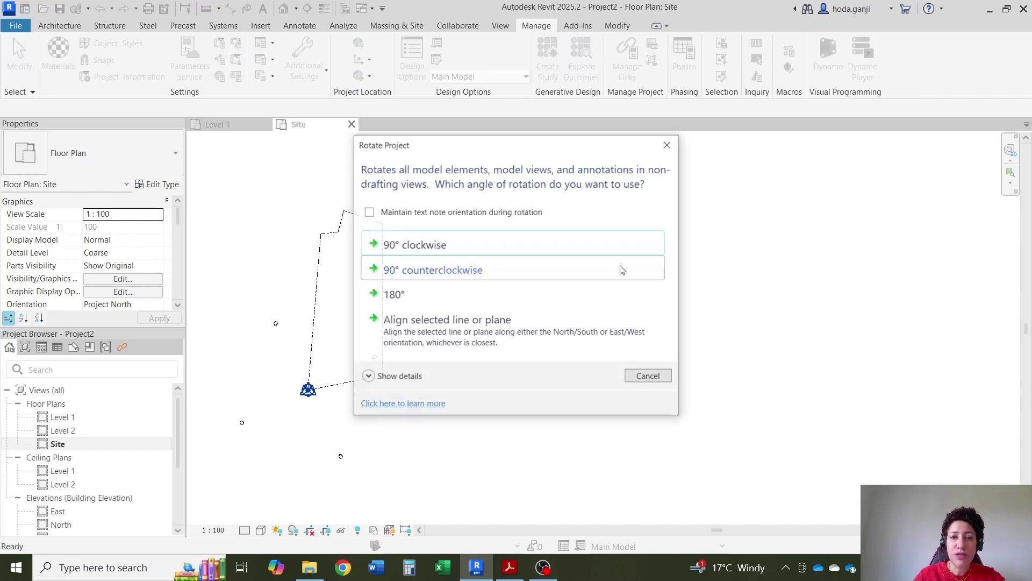
click(407, 246)
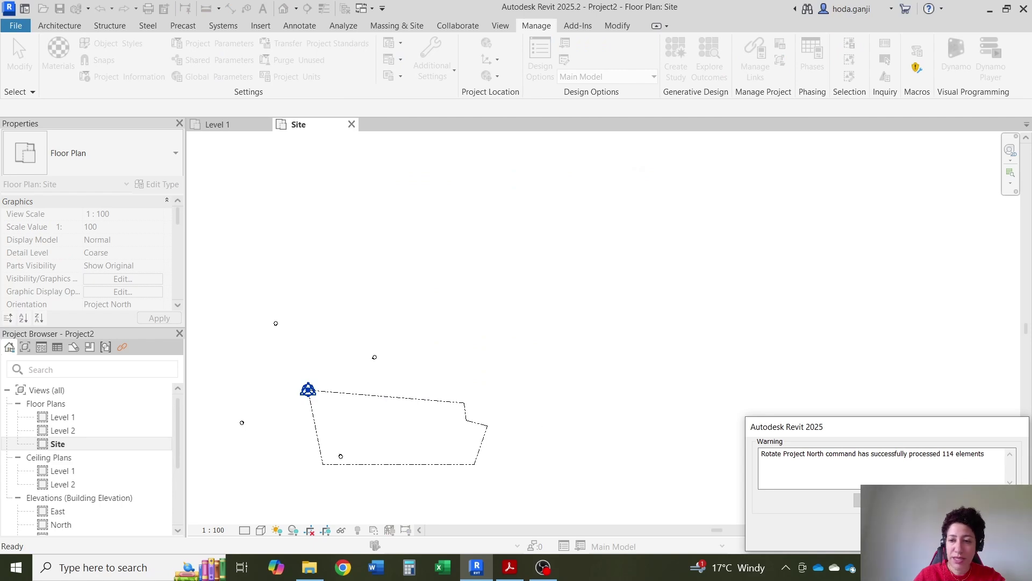
scroll(272, 484, up, 4)
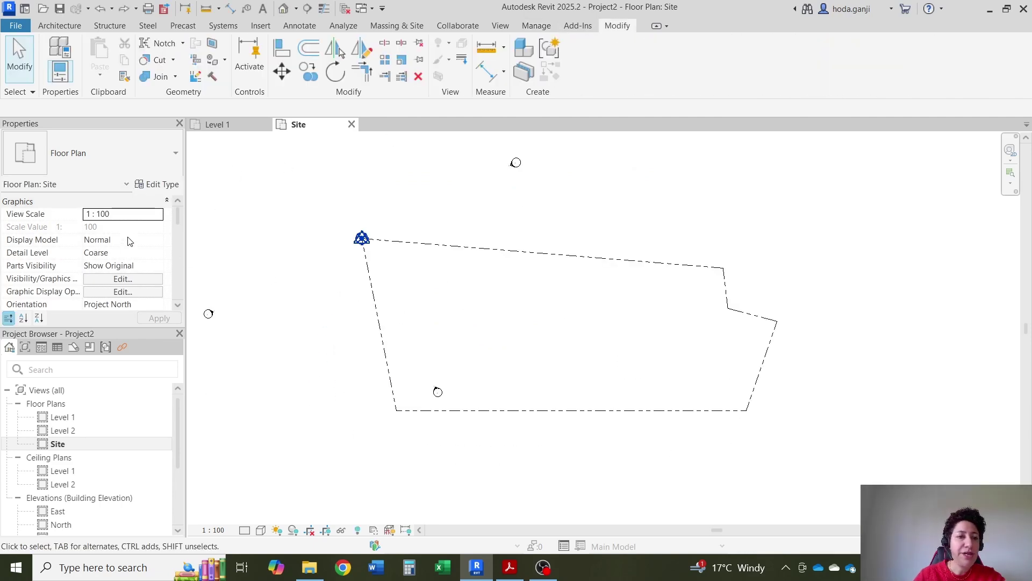
scroll(140, 247, down, 1)
Review the project rotation commands and the Site view's Orientation property.
click(536, 25)
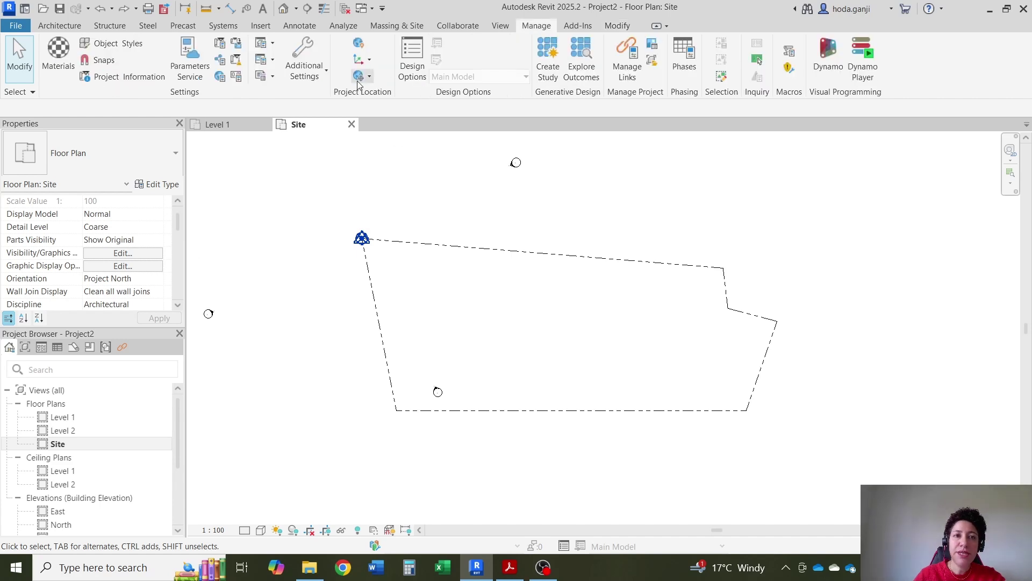
click(361, 76)
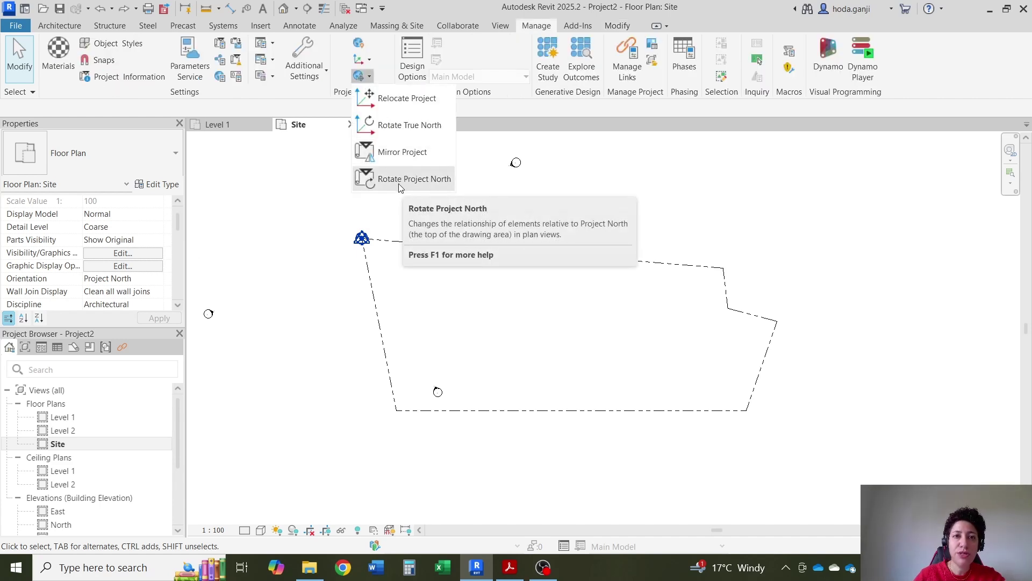
click(315, 264)
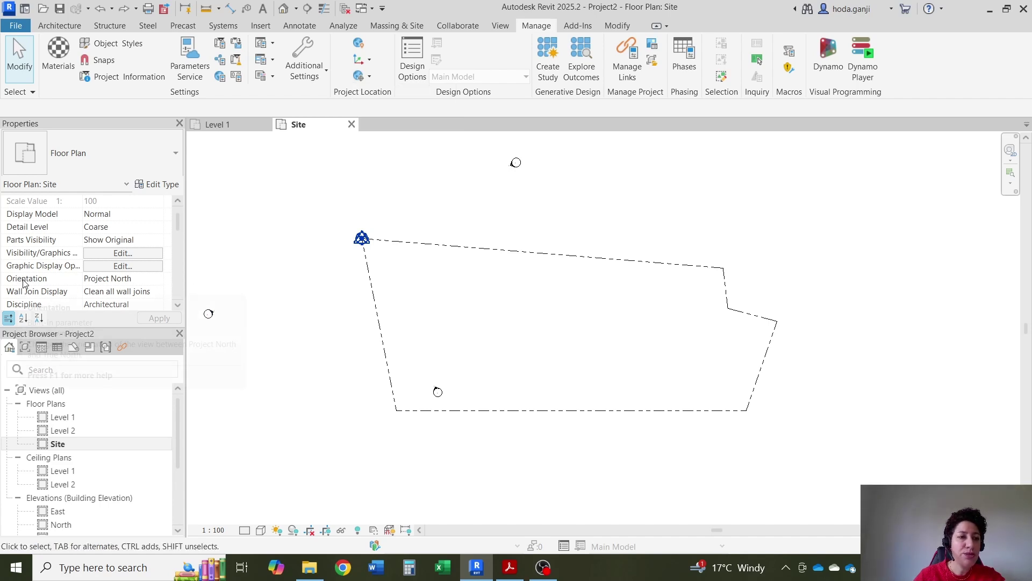
click(160, 284)
click(159, 284)
click(139, 278)
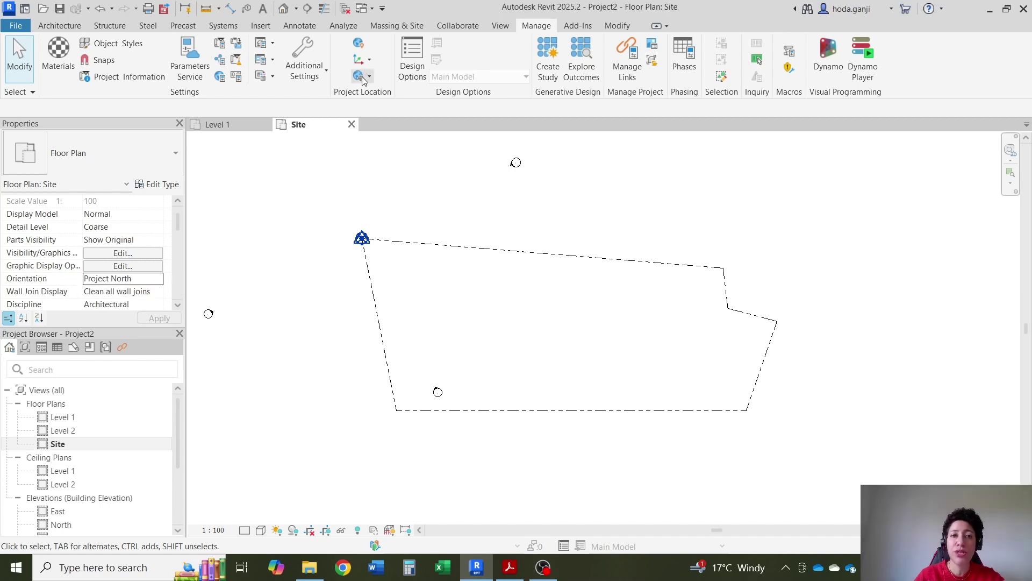
click(368, 77)
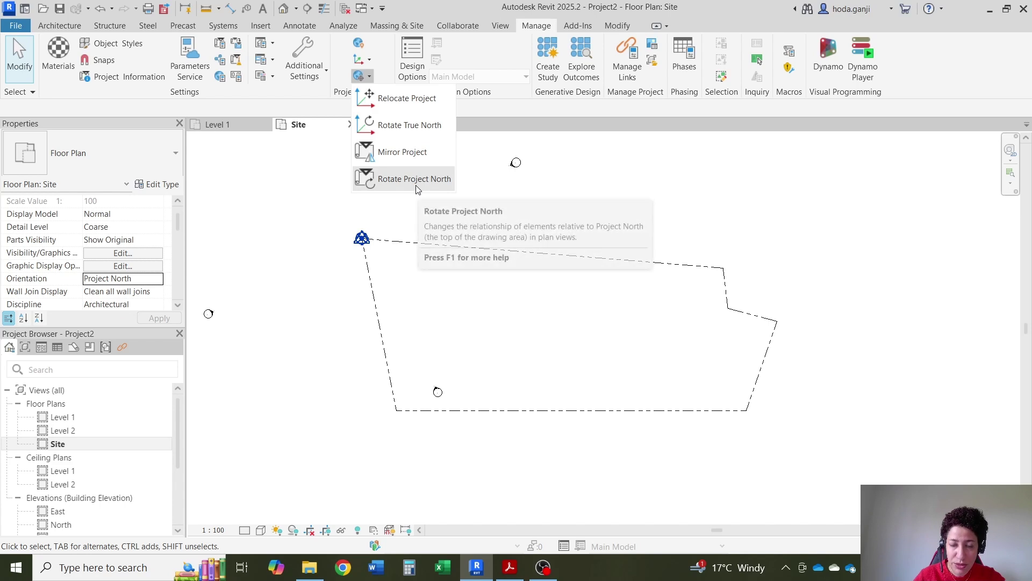
click(573, 222)
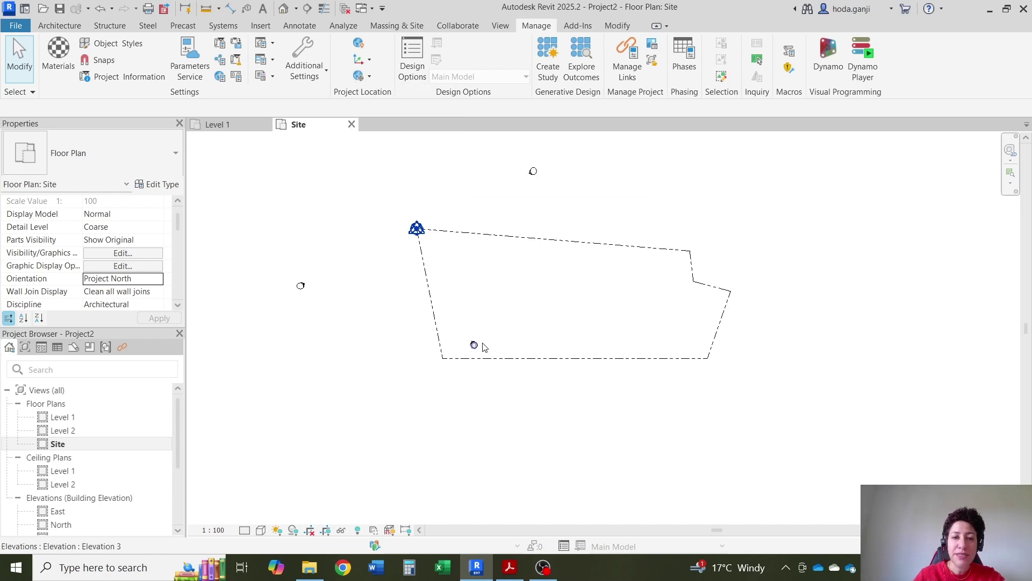
Open the South elevation view, return to the Site plan and inspect the tilted elevation marker inside the property.
scroll(455, 336, up, 4)
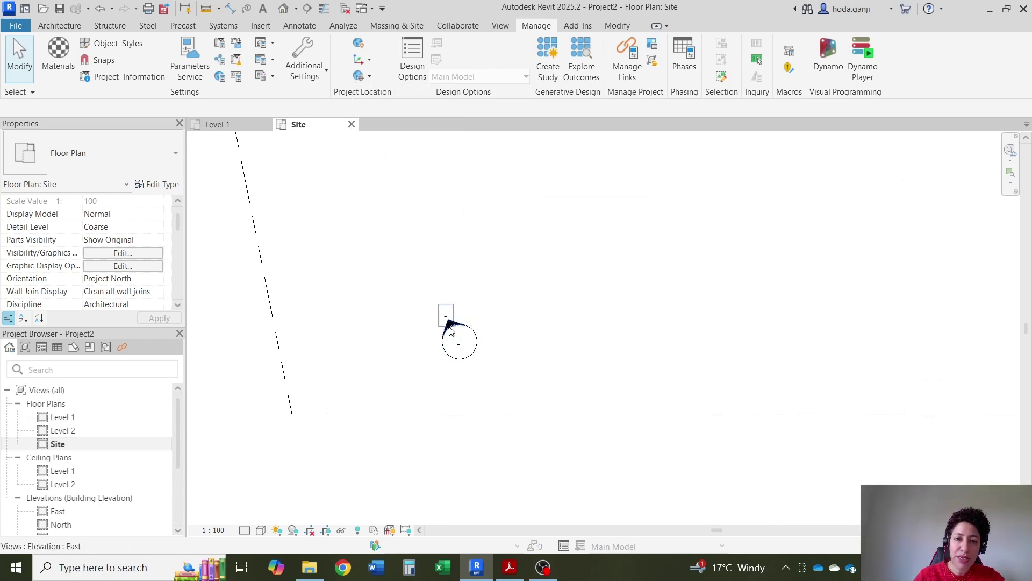
scroll(81, 452, down, 3)
double_click(61, 435)
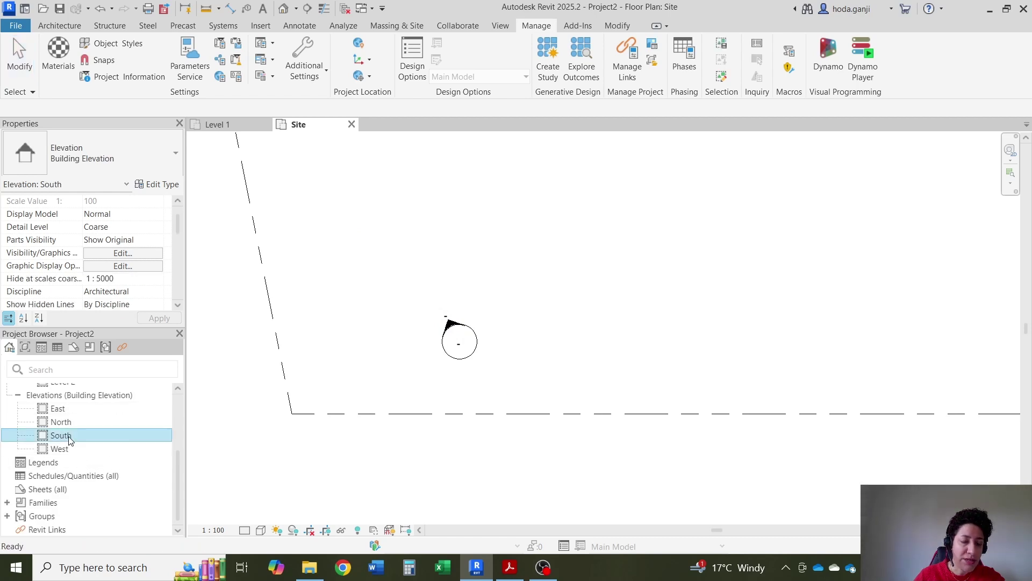
click(323, 126)
scroll(454, 333, down, 1)
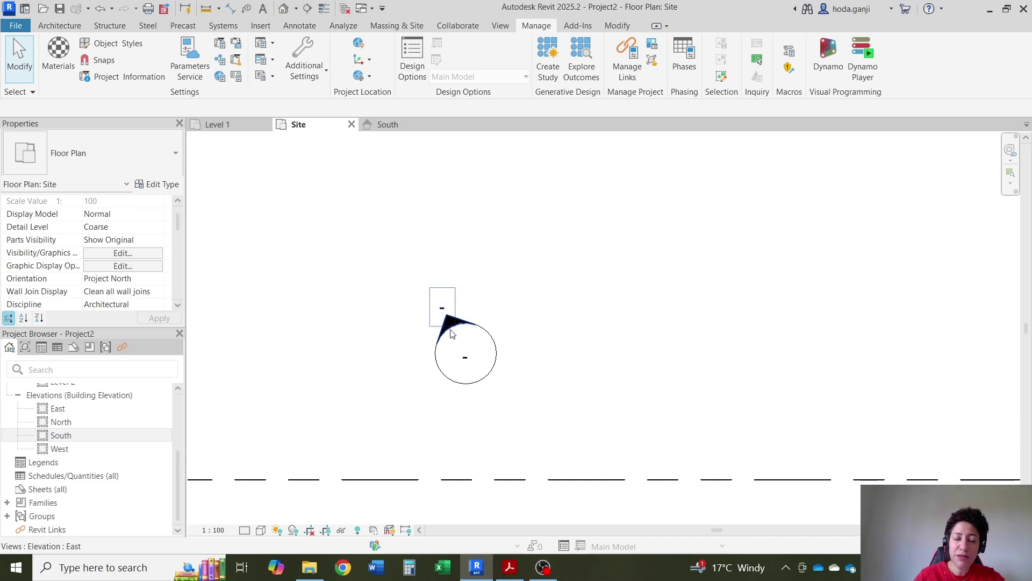
scroll(475, 355, down, 4)
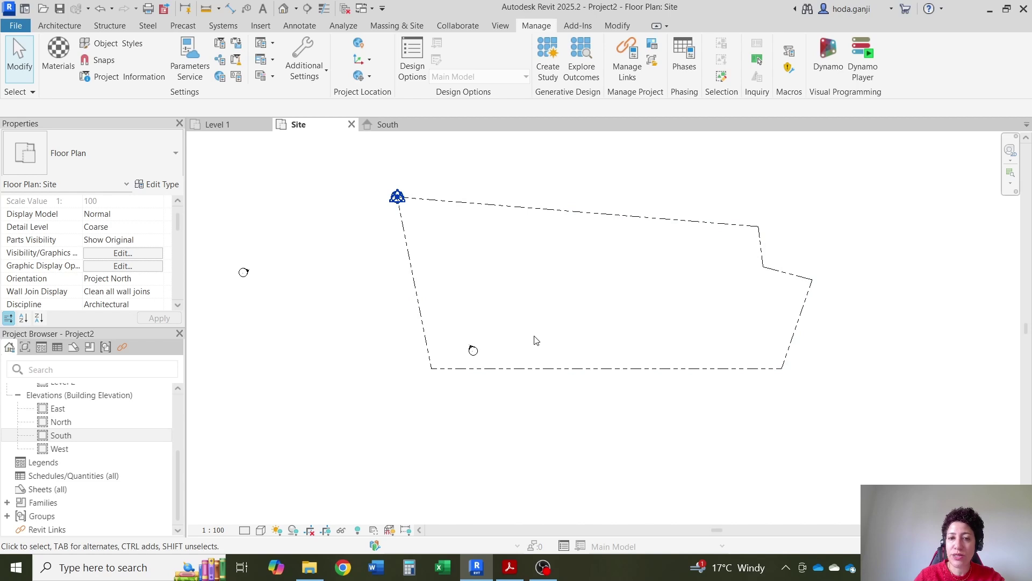
Rotate the East elevation marker inside the property line so its arrow points straight up the plan.
scroll(473, 351, up, 5)
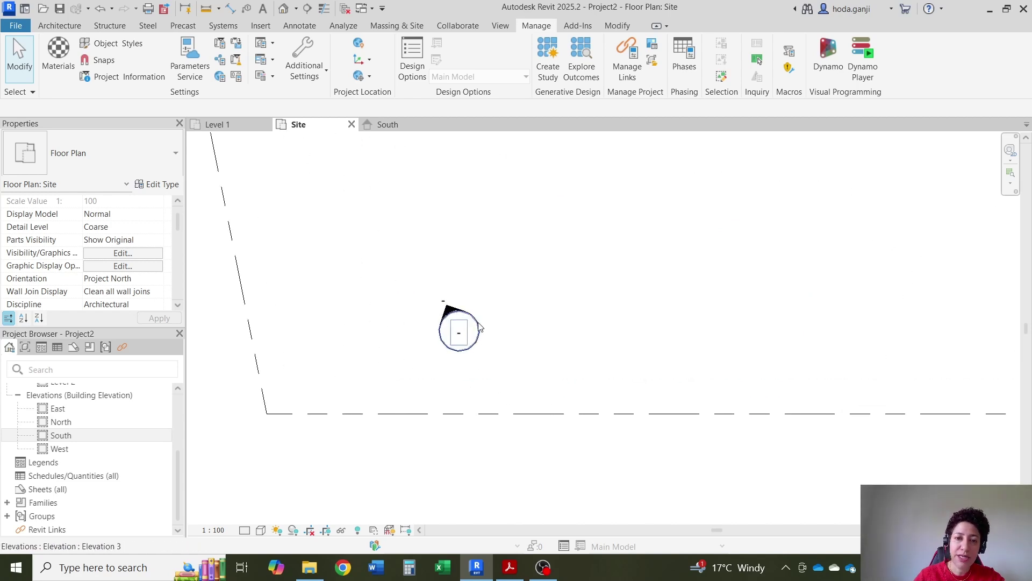
click(479, 329)
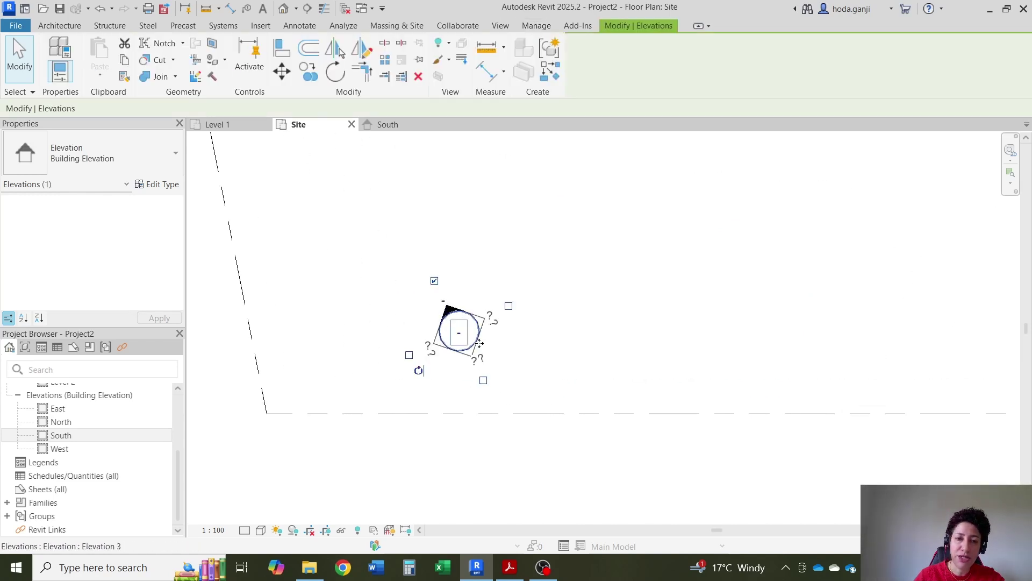
click(419, 372)
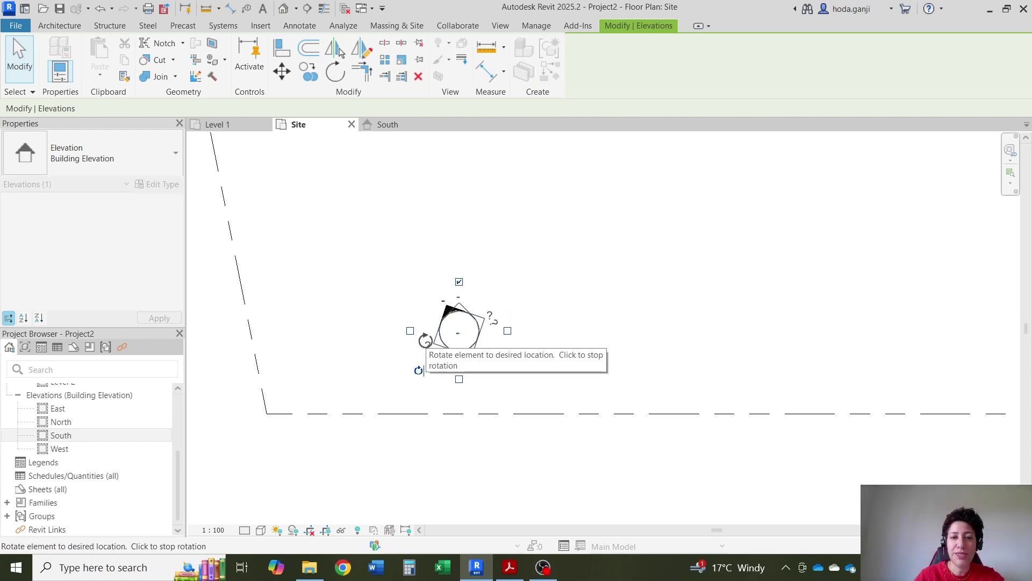
key(Escape)
key(Escape)
scroll(429, 285, down, 3)
drag(375, 244, 481, 340)
scroll(473, 315, down, 3)
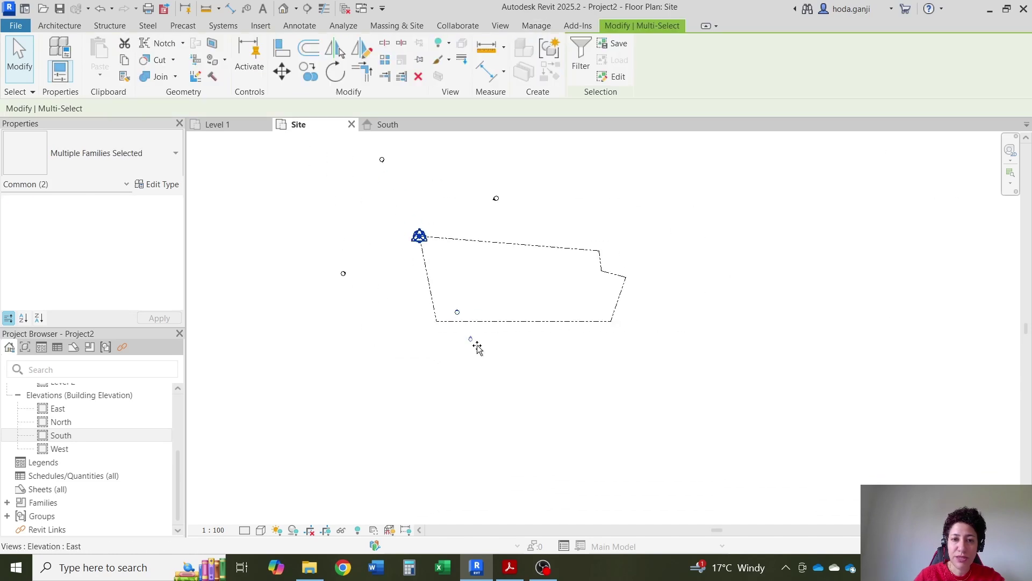
key(Escape)
Rotate the elevation marker left of the property line so its arrow points horizontally toward the property.
scroll(342, 273, up, 5)
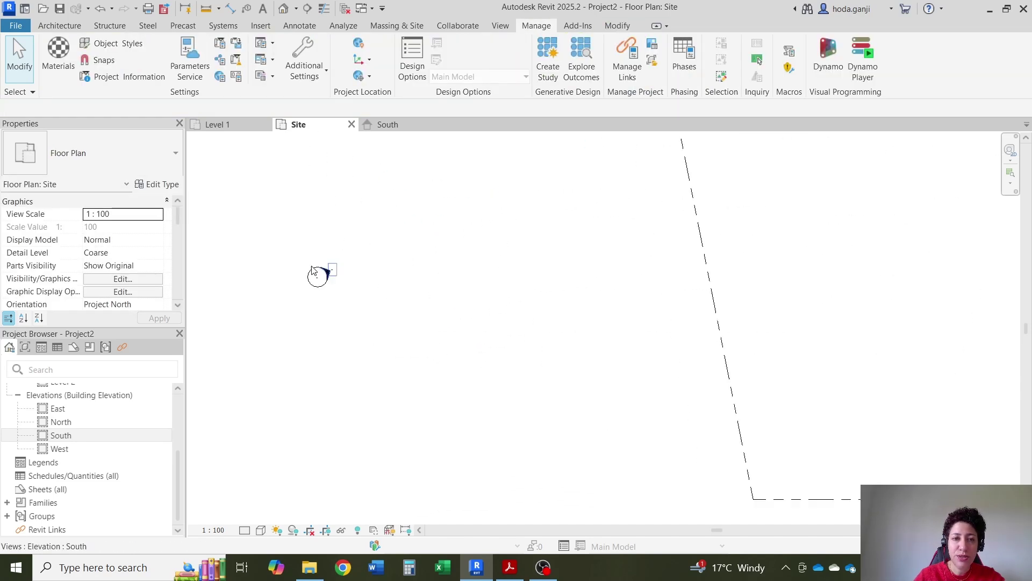
scroll(313, 270, up, 2)
click(314, 275)
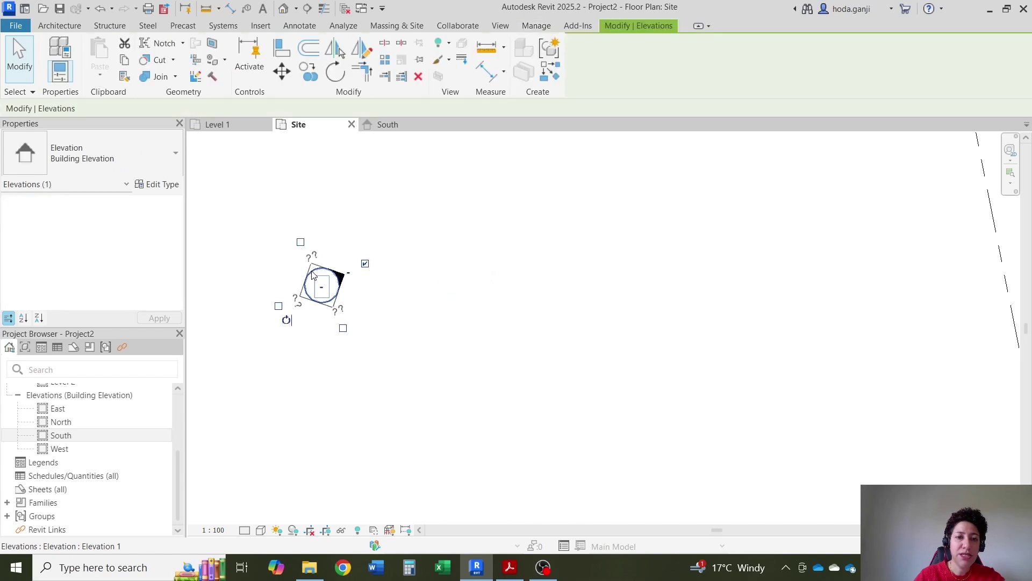
click(287, 321)
click(405, 339)
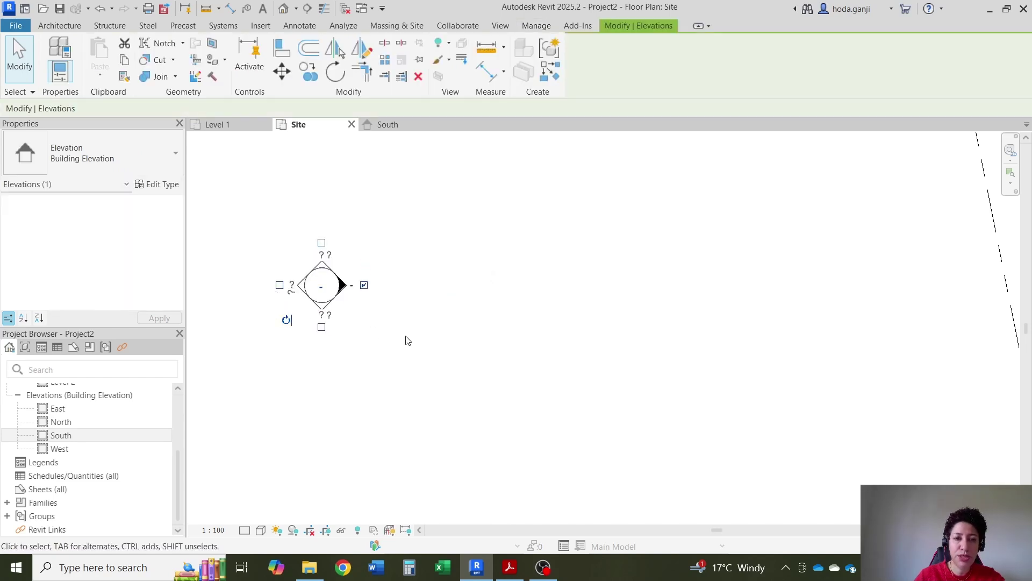
key(Escape)
Move the elevation marker from above the property line to just beyond the property's right-hand boundary.
scroll(318, 296, down, 5)
scroll(457, 242, up, 4)
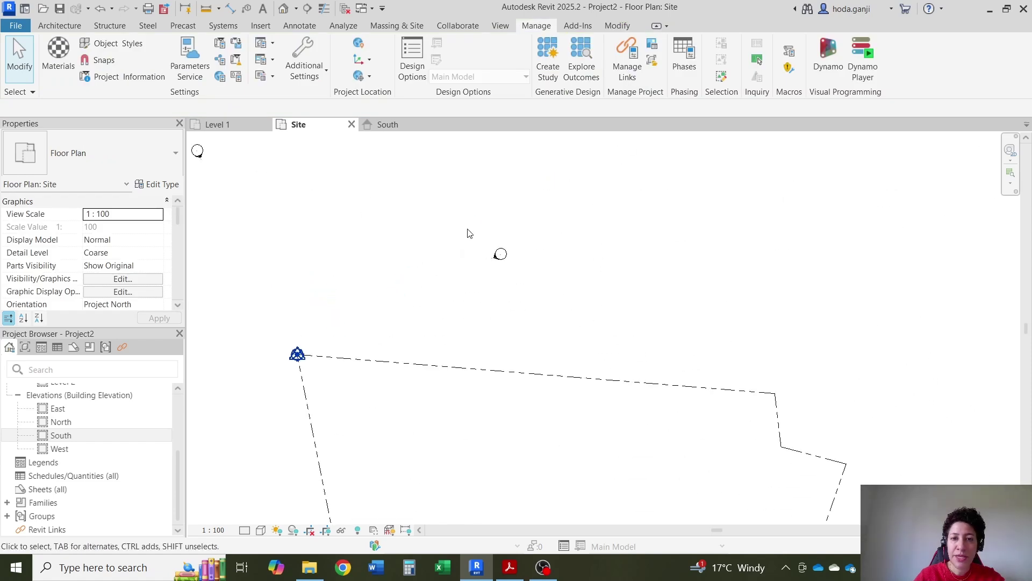
mouse_move(454, 215)
mouse_down()
mouse_move(553, 294)
mouse_move(719, 357)
mouse_move(597, 331)
mouse_move(596, 342)
mouse_up()
scroll(719, 357, down, 3)
scroll(666, 346, up, 6)
scroll(595, 343, up, 2)
key(Escape)
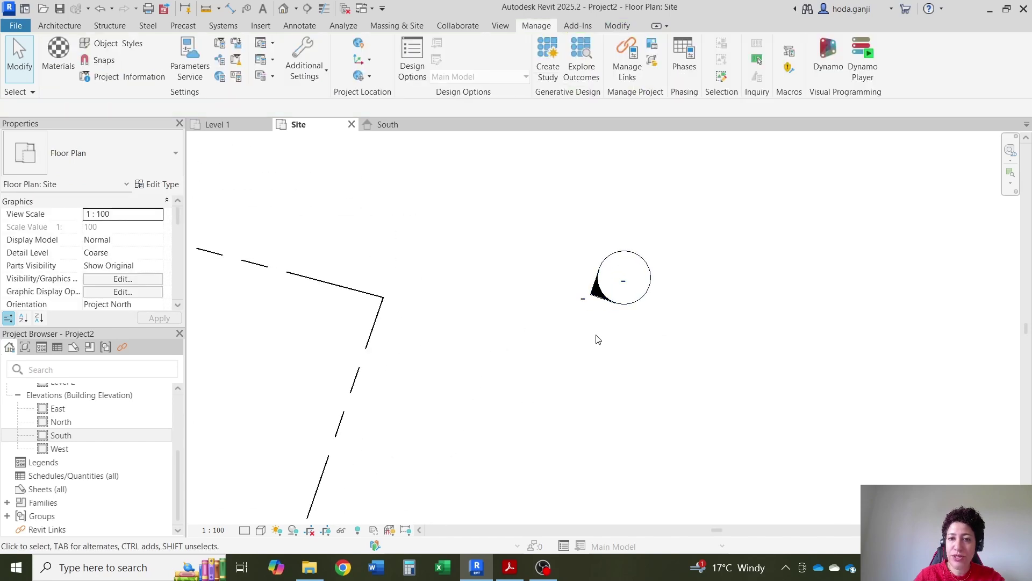
Rotate the elevation marker right of the property line so its arrow points horizontally back at the property.
click(648, 302)
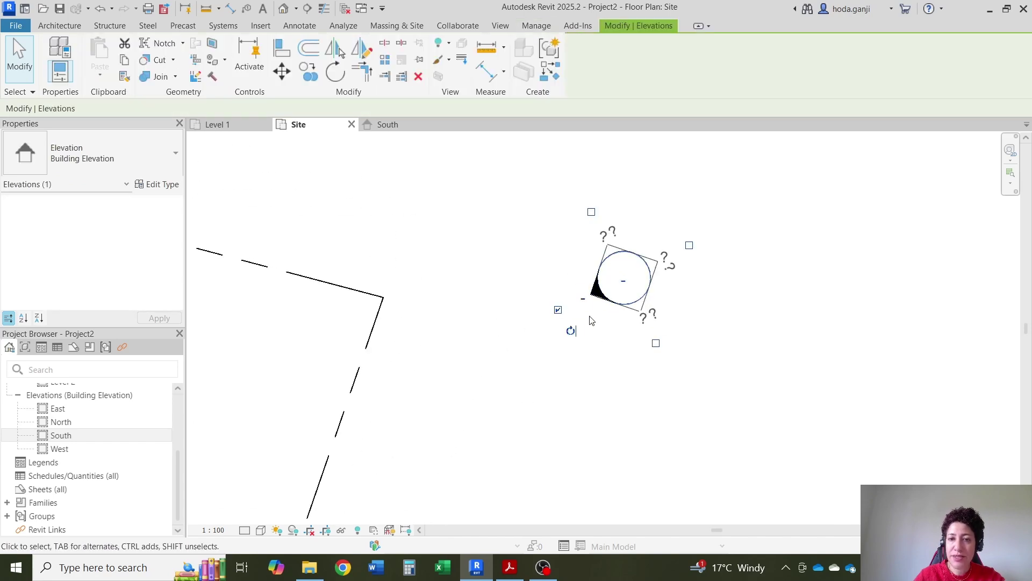
click(568, 326)
key(Escape)
key(Escape)
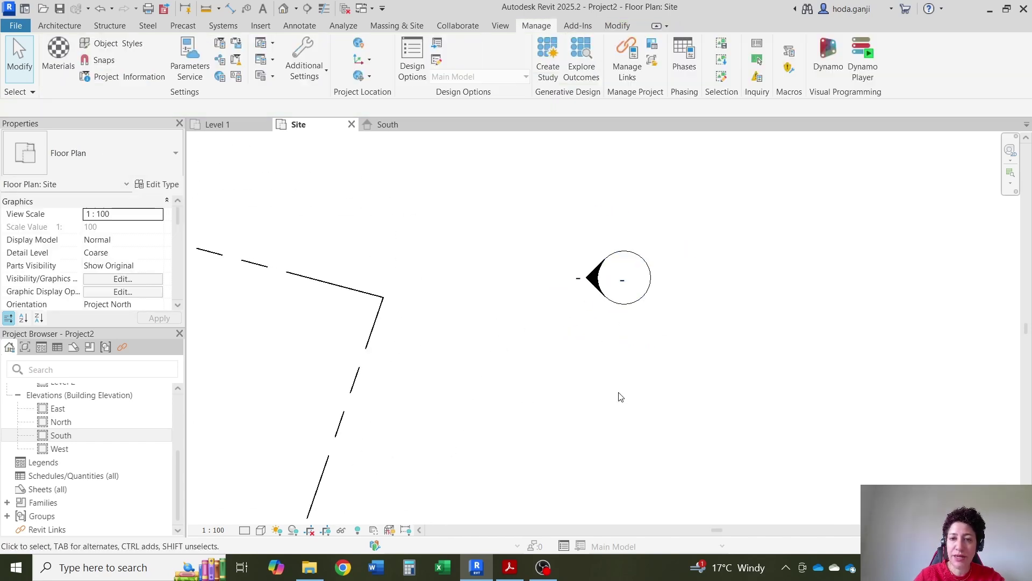
Move the remaining elevation marker from the far upper-left area to just above the property's upper boundary.
scroll(673, 346, down, 4)
scroll(317, 202, up, 4)
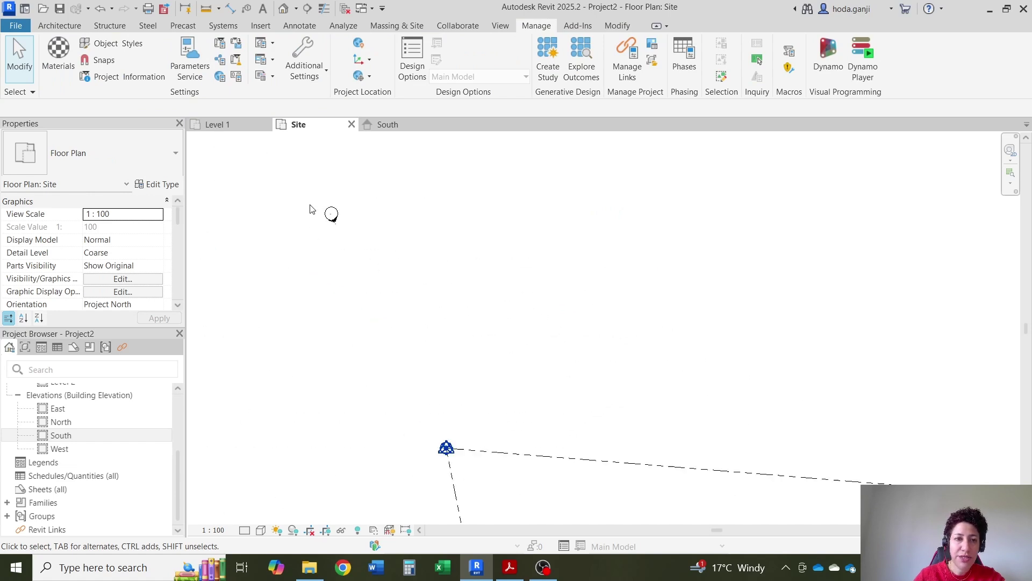
drag(323, 193, 407, 266)
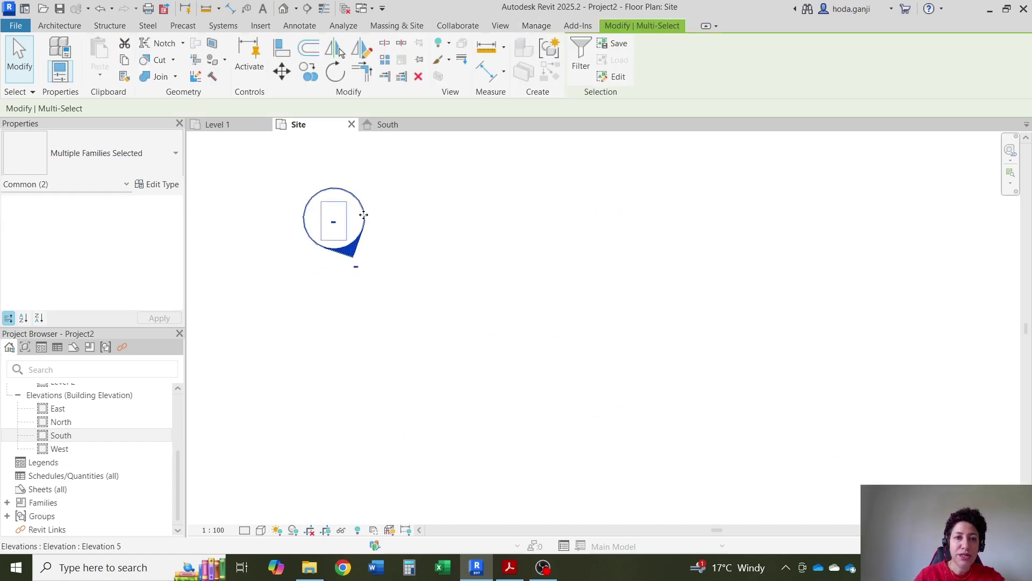
mouse_move(362, 215)
mouse_down()
mouse_move(629, 339)
mouse_move(624, 310)
mouse_move(667, 329)
mouse_move(680, 358)
mouse_up()
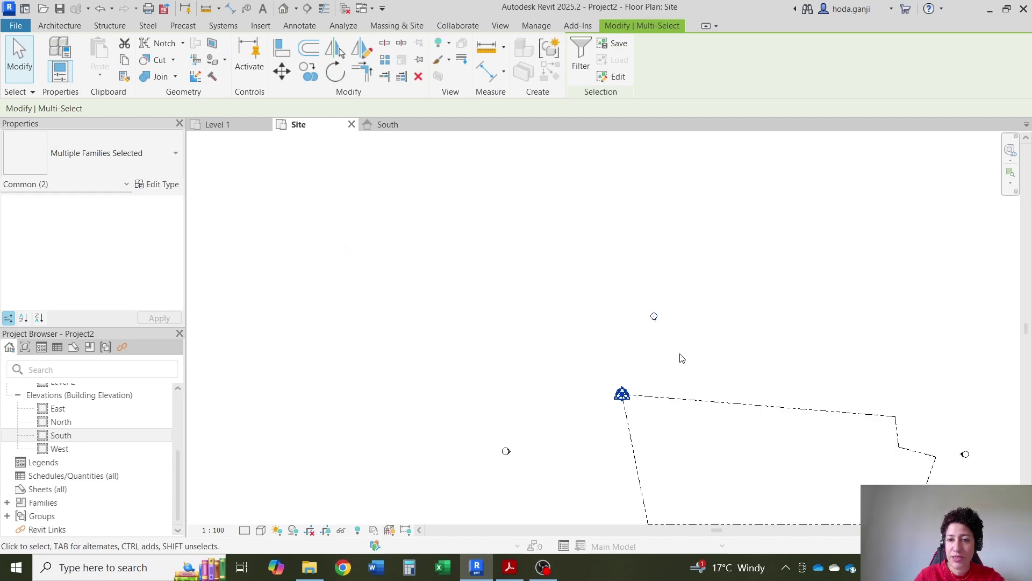
key(Escape)
Rotate the elevation marker above the property line so its arrow points straight down at the property.
scroll(647, 318, up, 5)
scroll(647, 317, up, 3)
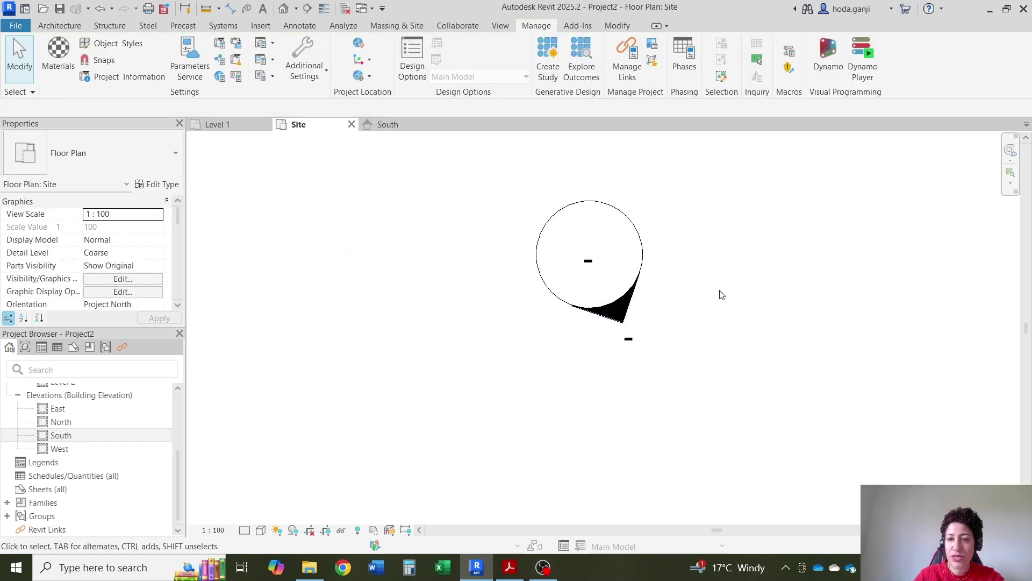
click(640, 246)
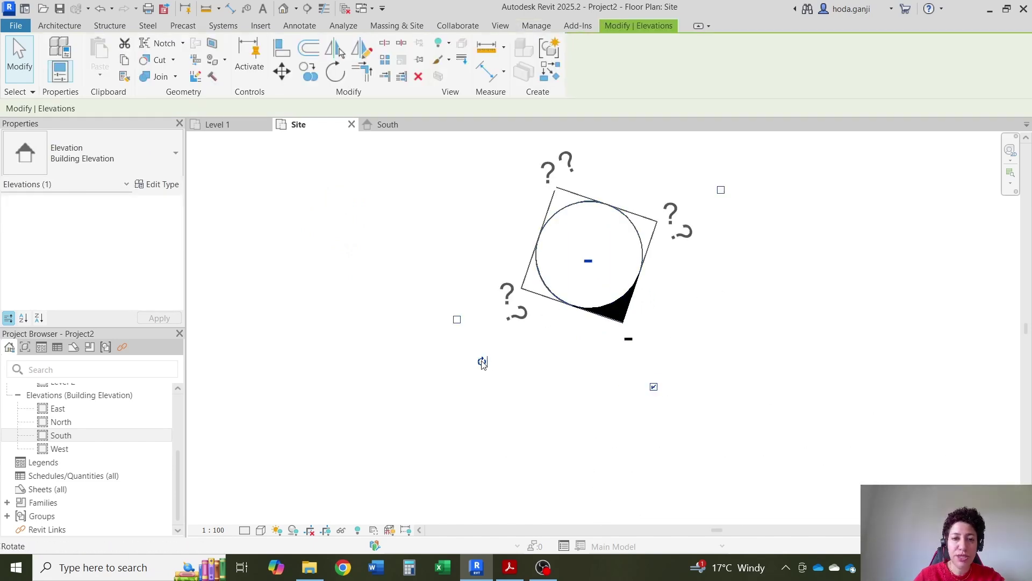
drag(482, 362, 444, 329)
click(773, 368)
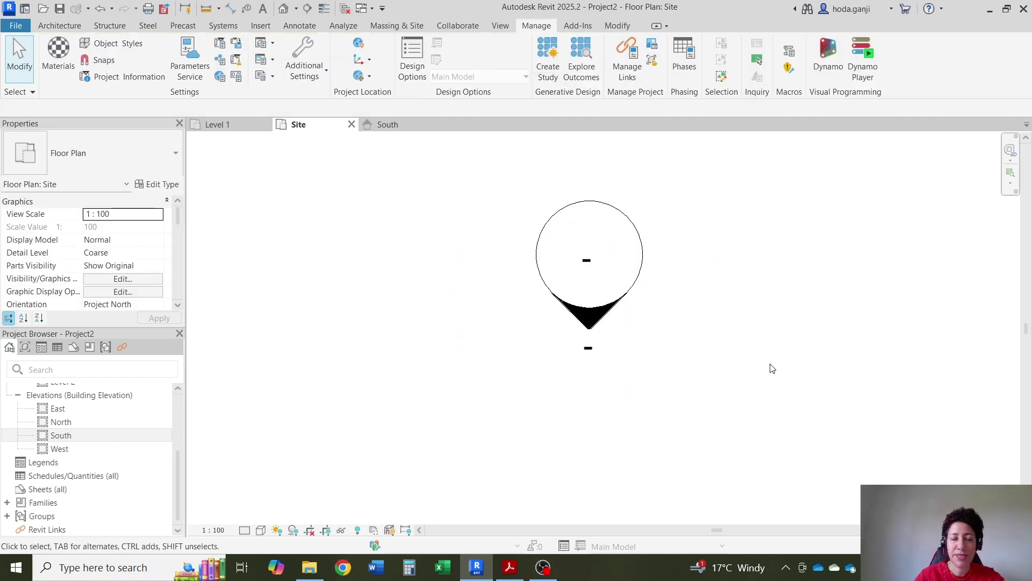
Start Tag by Category on the property line and load the M_Property Line Tag family from the Civil annotations folder.
scroll(350, 268, down, 6)
middle_drag(368, 263, 436, 163)
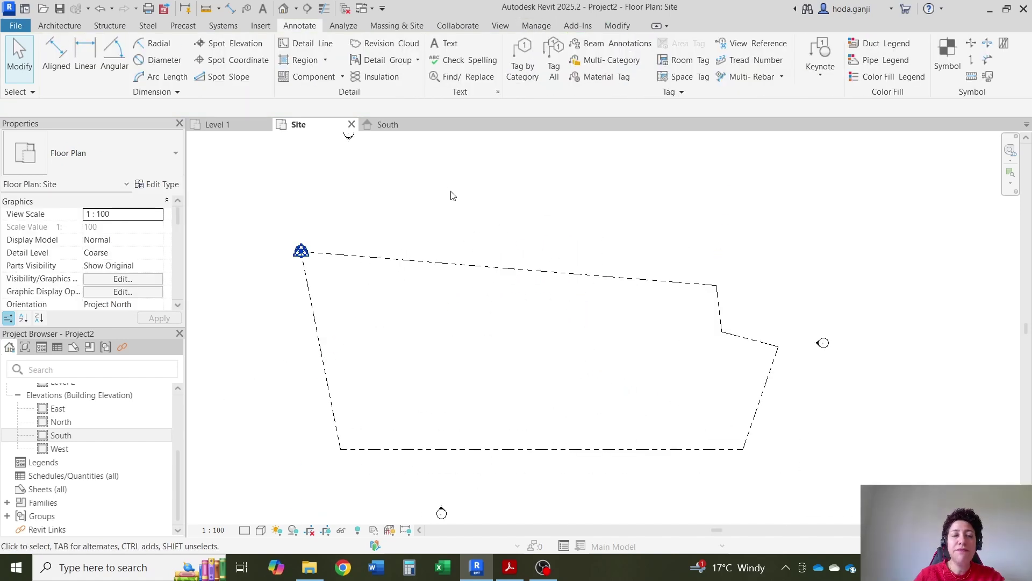
click(525, 79)
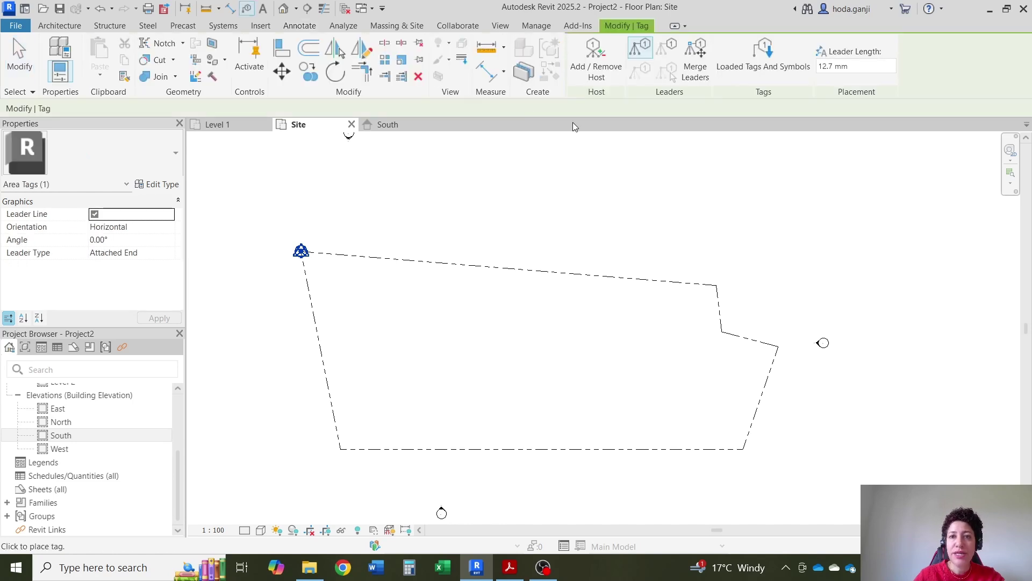
click(552, 274)
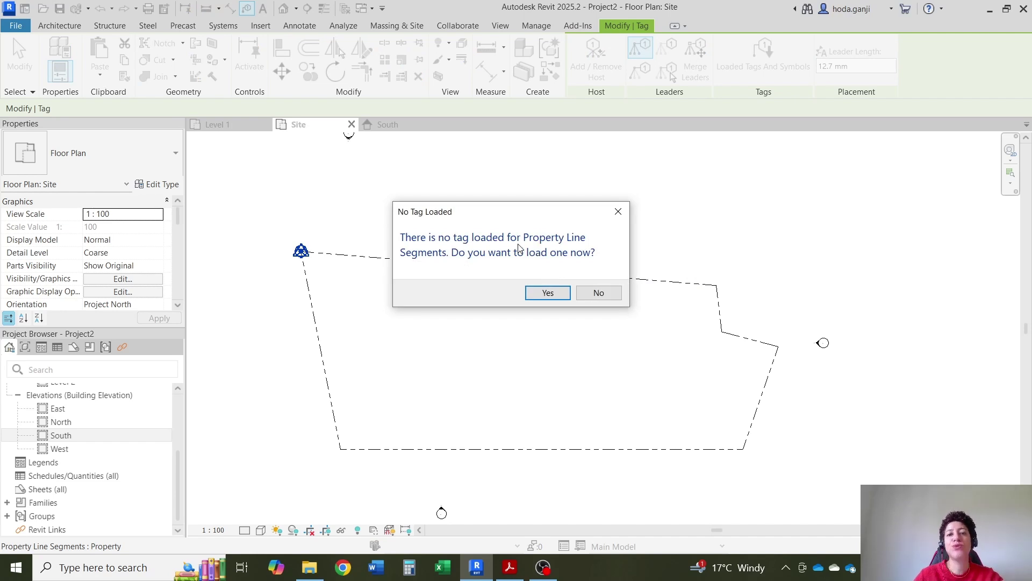
click(548, 293)
double_click(391, 179)
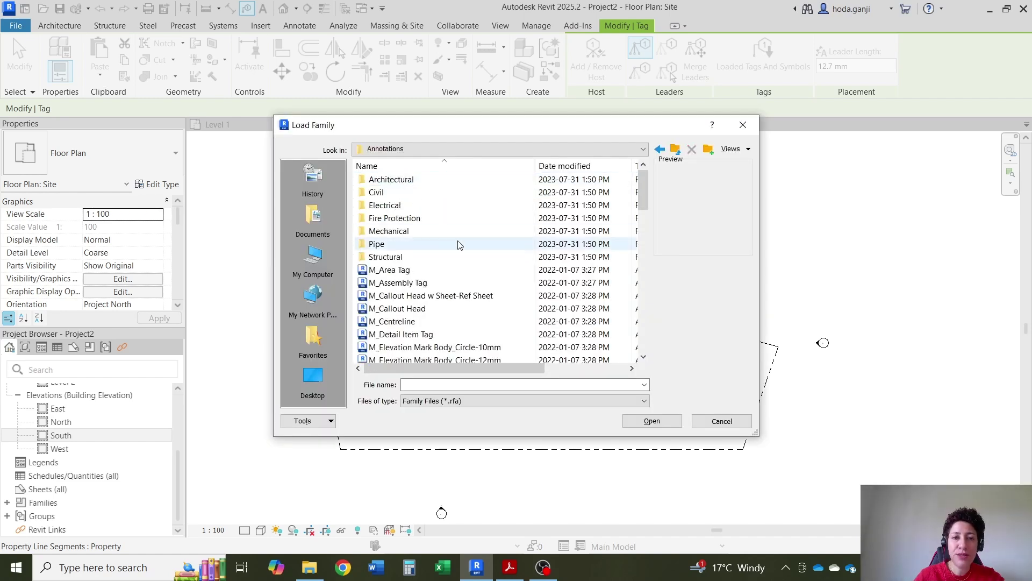
scroll(460, 245, down, 6)
scroll(457, 226, up, 6)
double_click(452, 192)
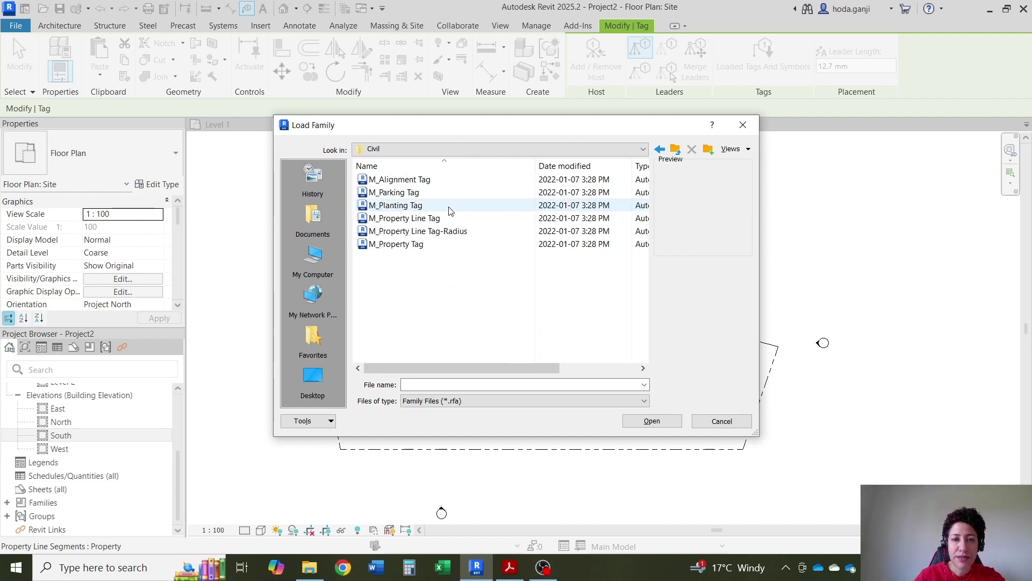
click(676, 155)
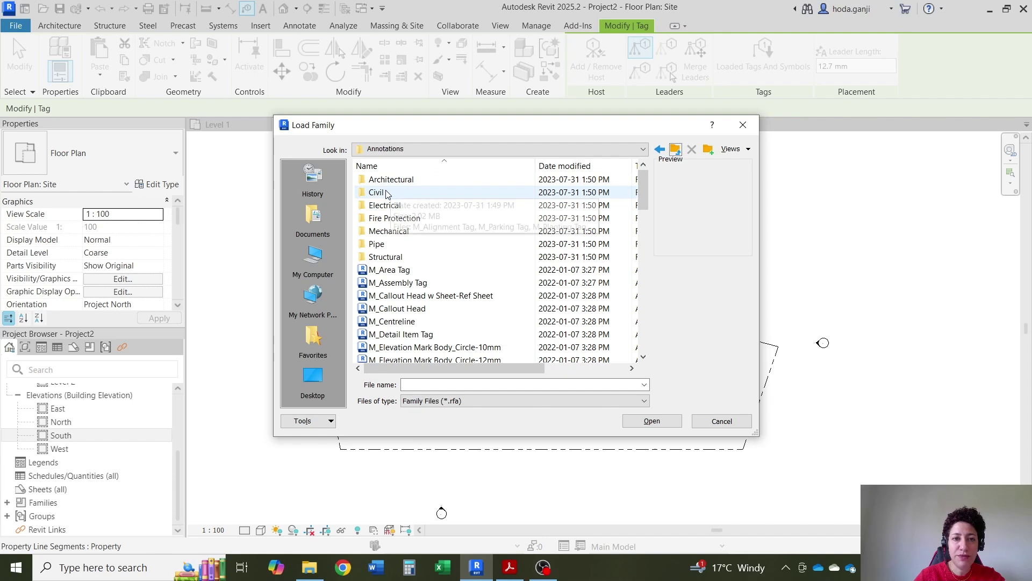
double_click(385, 192)
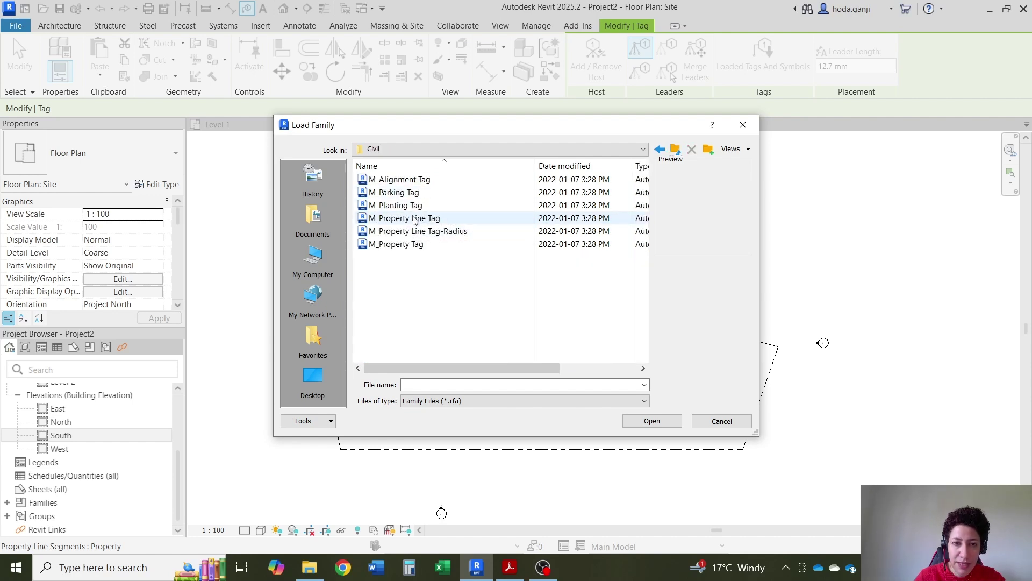
click(389, 222)
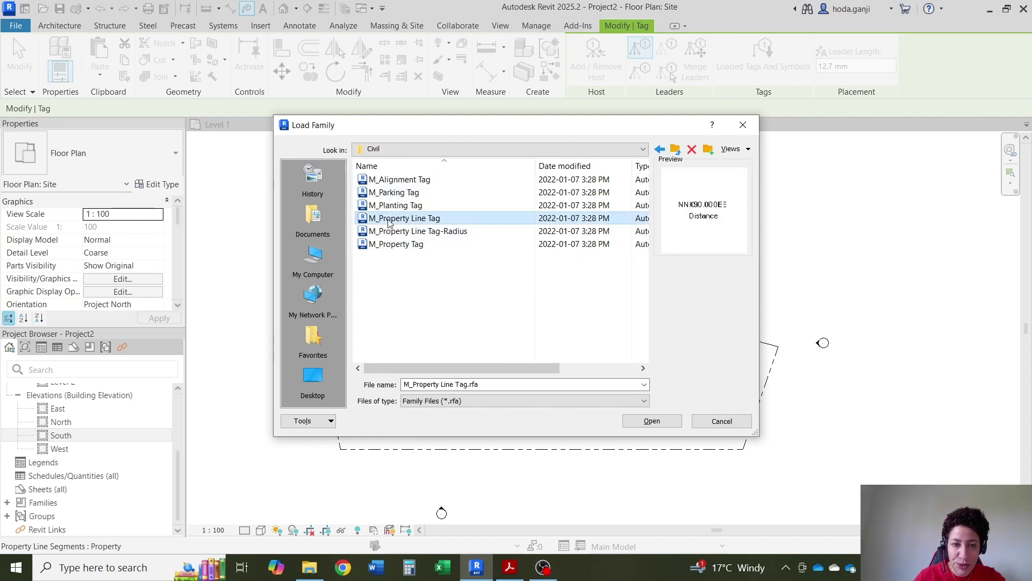
click(652, 421)
Tag all six property line segments with their bearings and distances, placing one tag with a leader on each.
scroll(534, 270, up, 3)
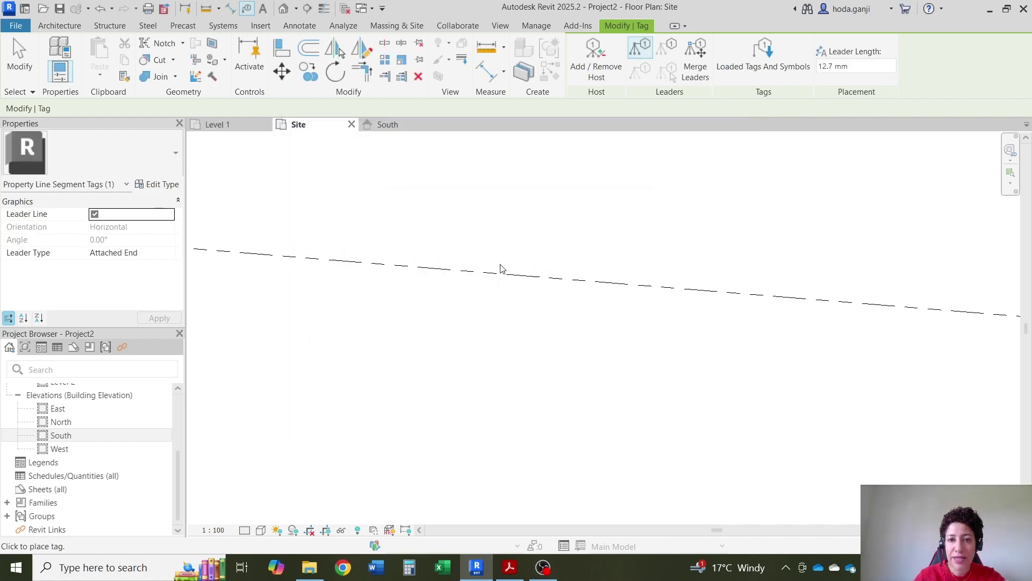
click(505, 265)
scroll(511, 270, down, 2)
scroll(777, 319, up, 2)
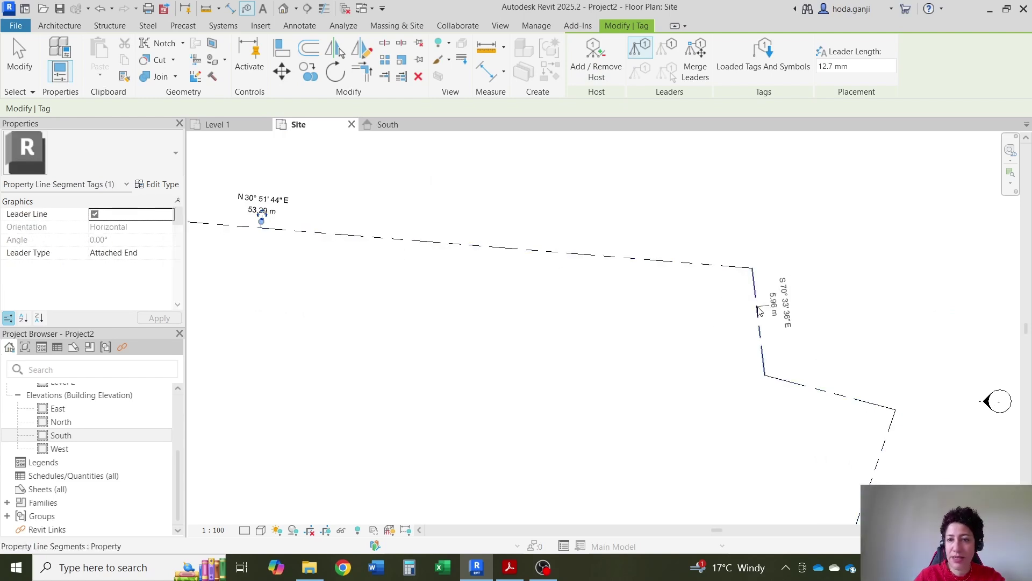
click(758, 313)
scroll(713, 247, down, 2)
click(801, 352)
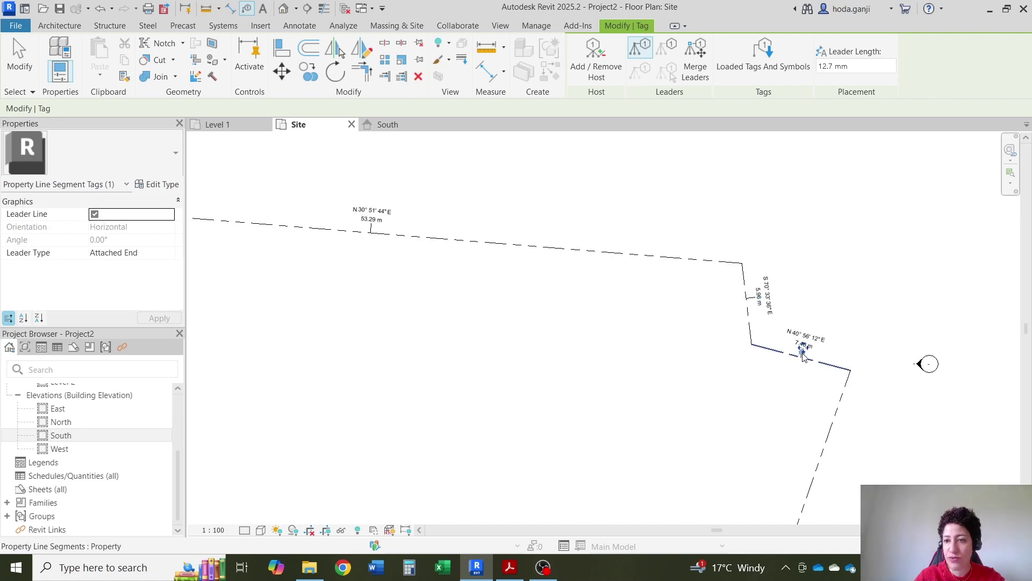
click(838, 430)
scroll(828, 431, down, 2)
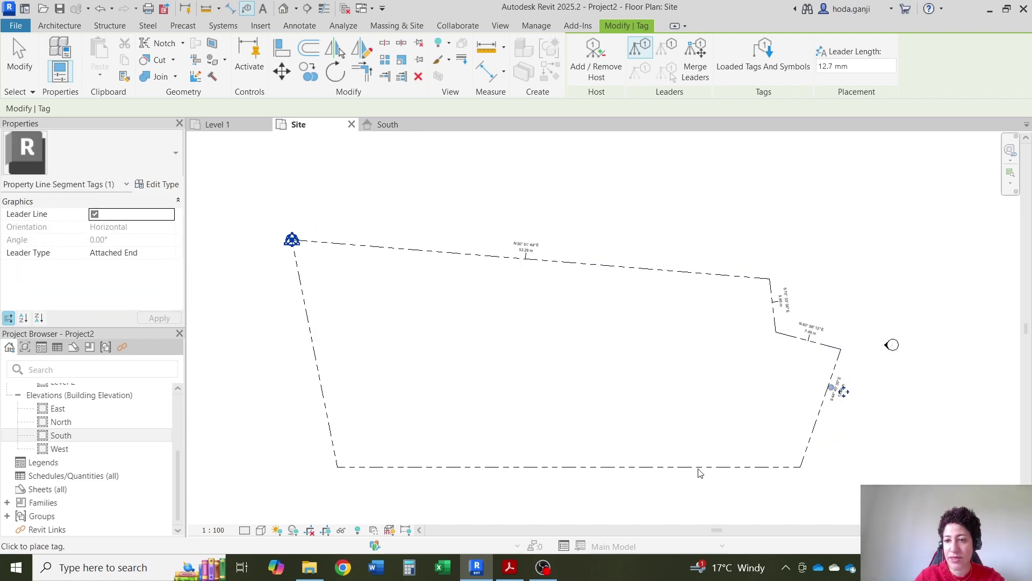
click(633, 479)
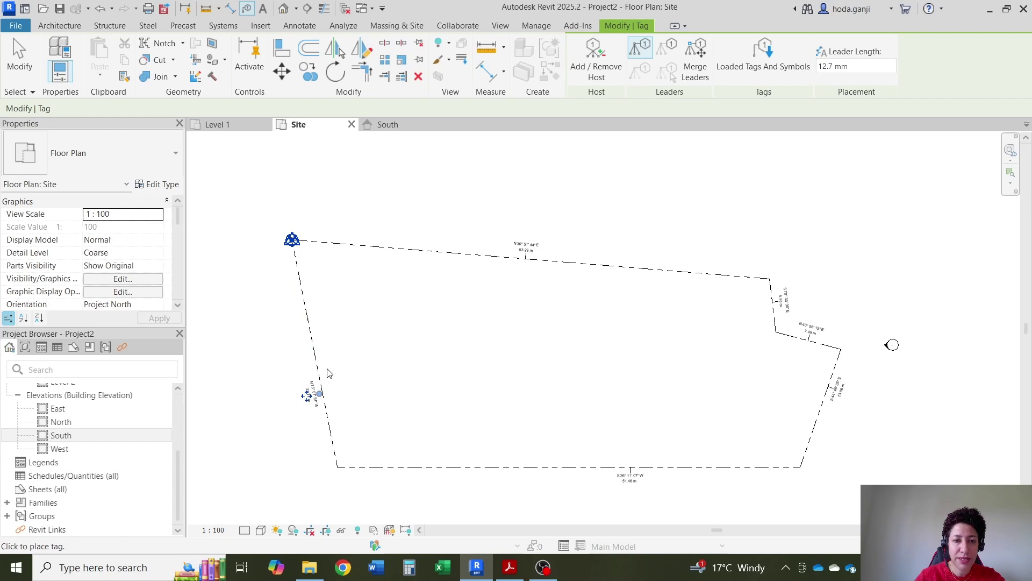
key(Escape)
Turn off the leader line of the tag on the property's long upper boundary.
scroll(524, 255, up, 3)
click(489, 269)
scroll(487, 285, up, 2)
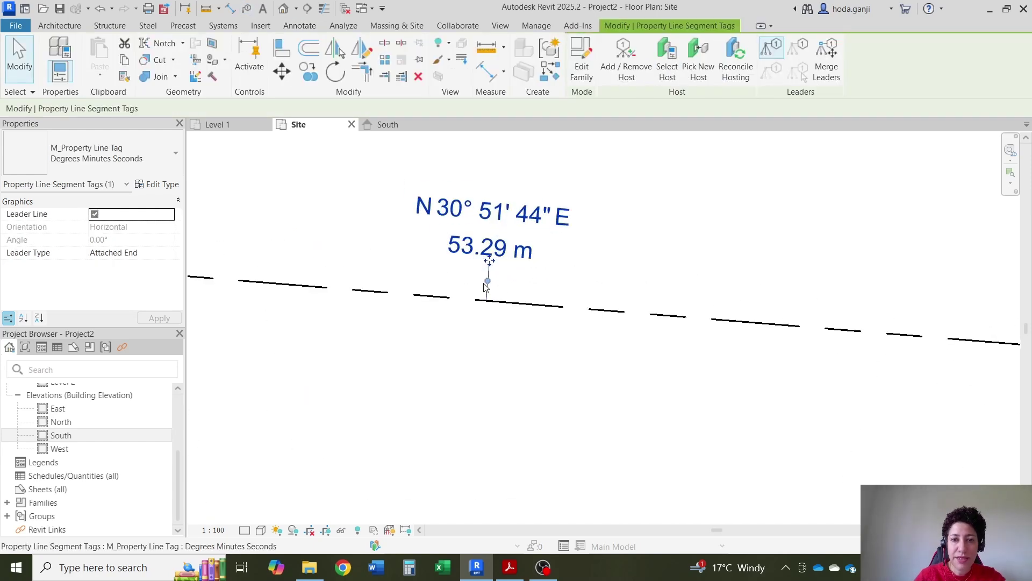
click(94, 214)
scroll(420, 157, down, 3)
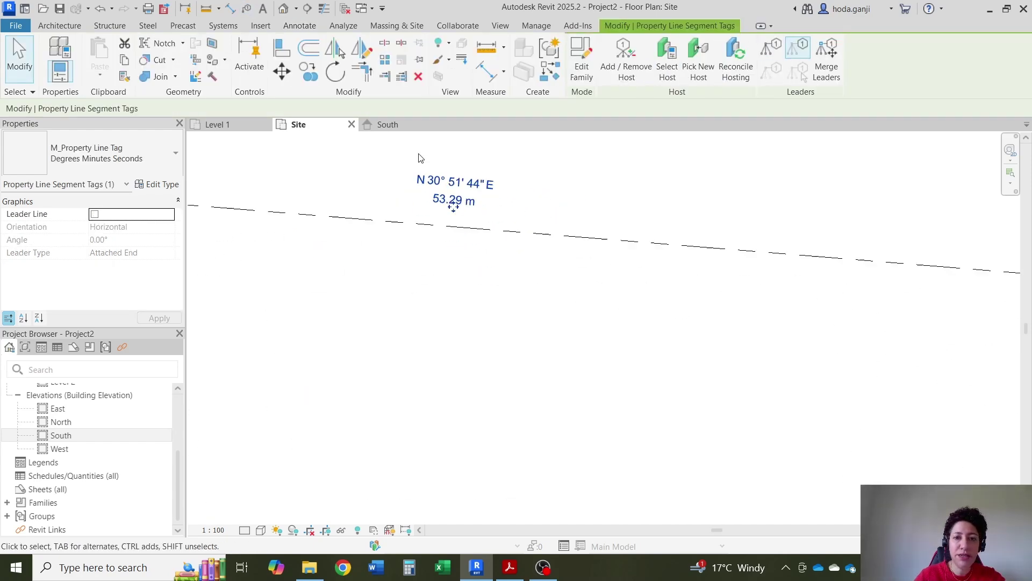
key(Escape)
Set the Site plan's view scale to 1:500 to enlarge the property line tags.
scroll(421, 157, down, 3)
scroll(693, 258, up, 4)
scroll(692, 262, down, 5)
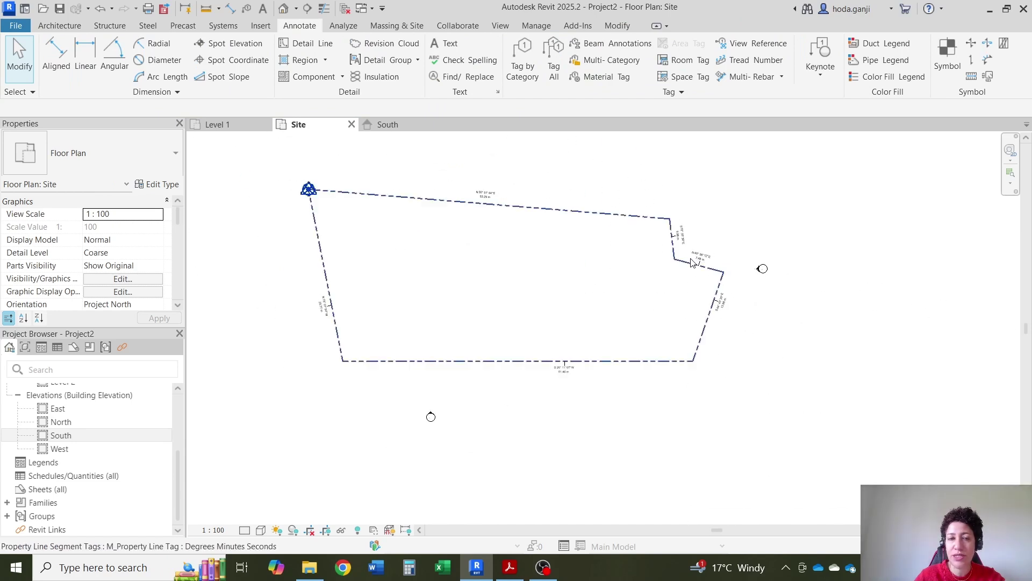
scroll(435, 211, up, 3)
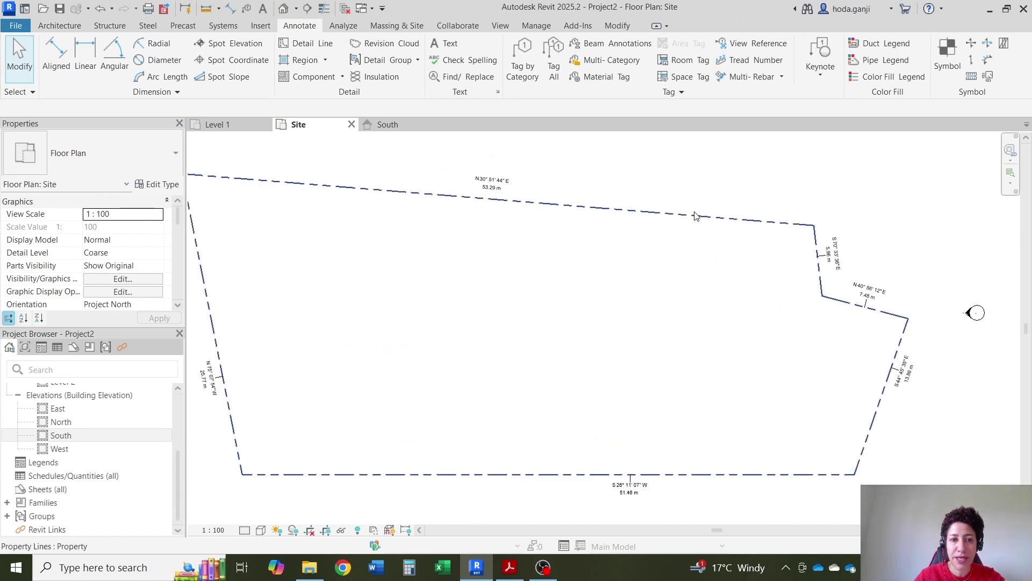
click(212, 531)
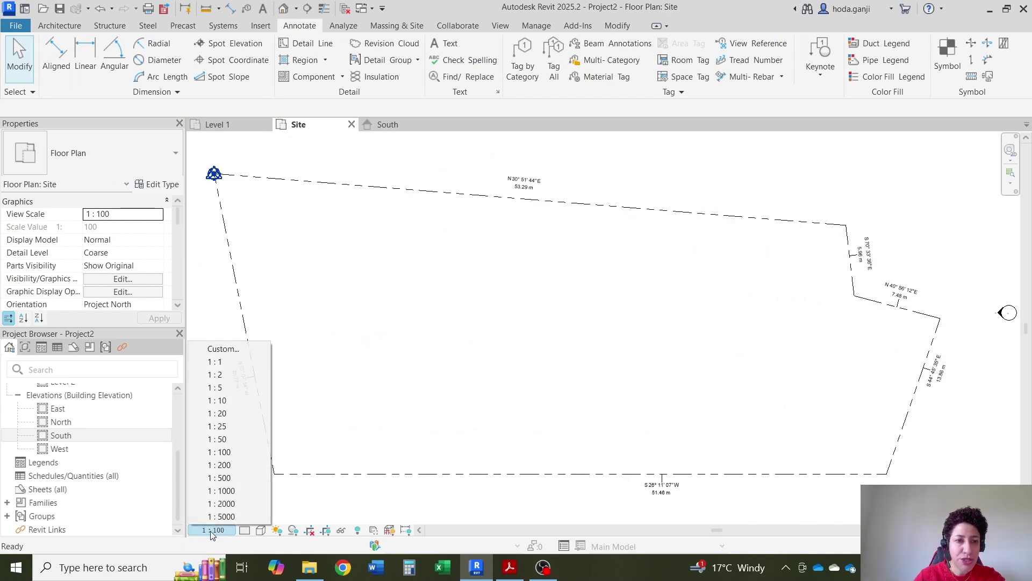
click(228, 479)
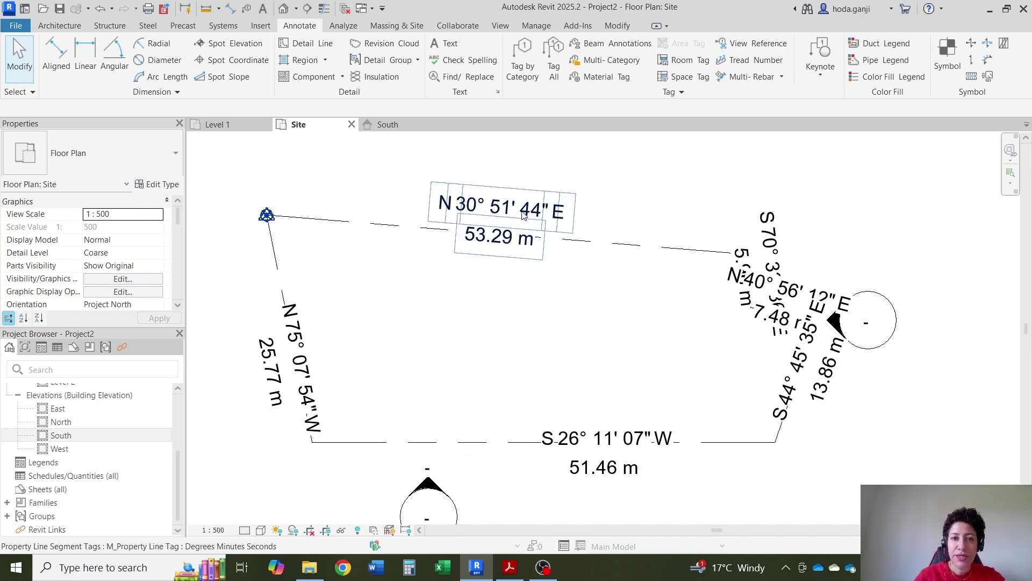
Apply a custom view scale of 1:250 to the Site plan and select the upper boundary's tag.
click(524, 213)
click(218, 530)
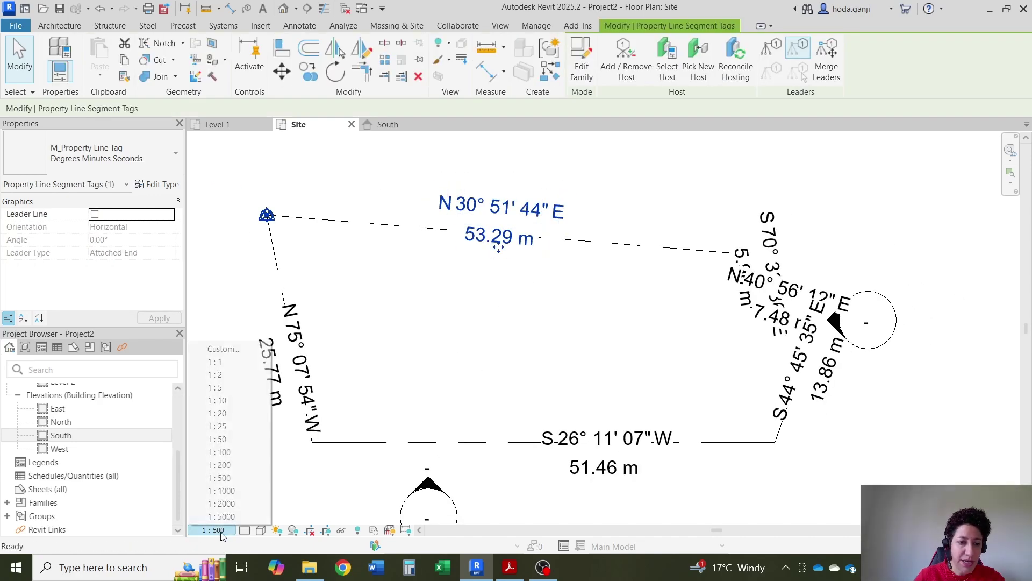
click(224, 348)
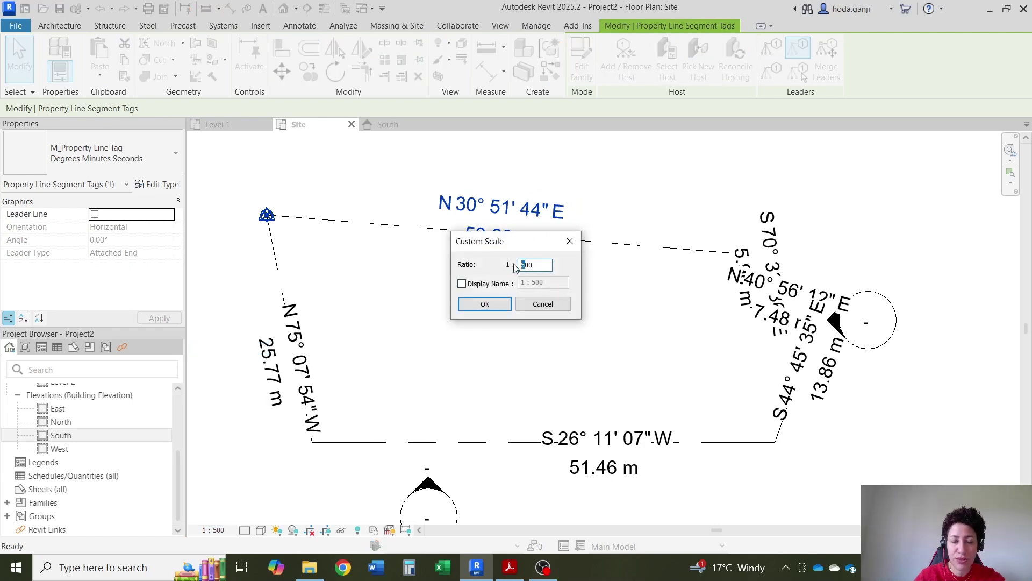
click(492, 303)
click(531, 189)
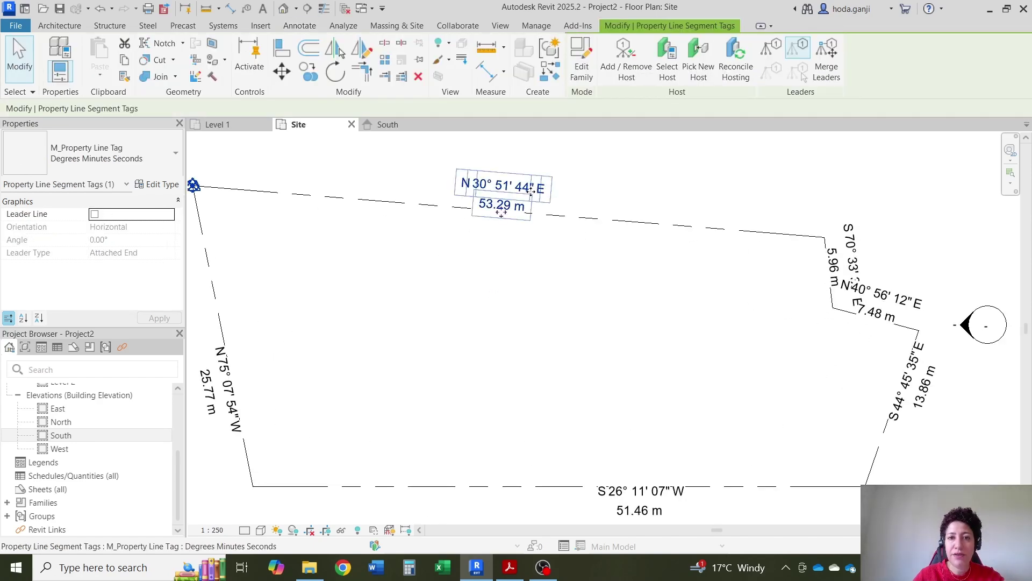
Move the upper boundary's tag down so the property line passes between its bearing and distance.
click(530, 191)
click(514, 198)
click(514, 196)
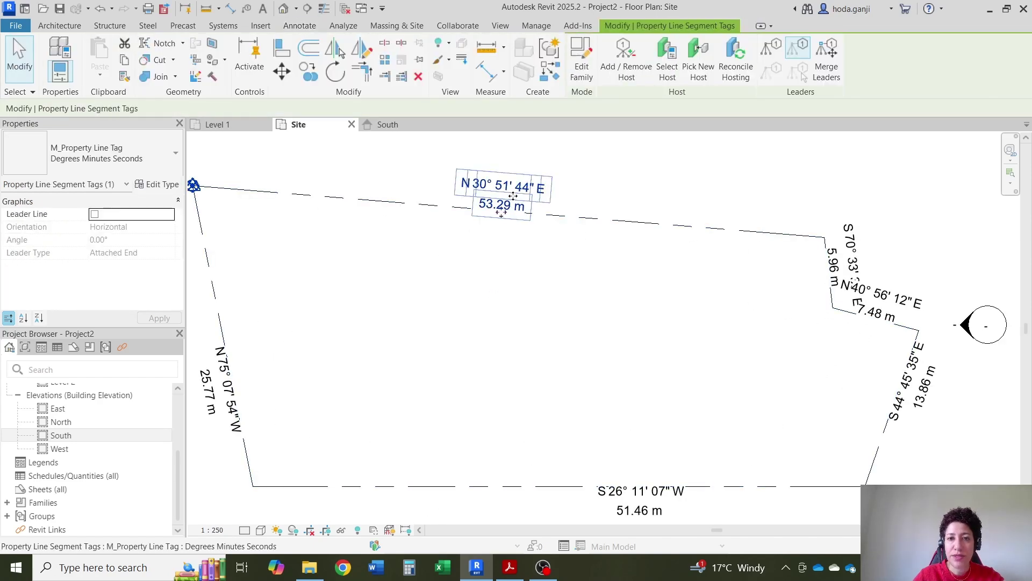
drag(513, 198, 554, 253)
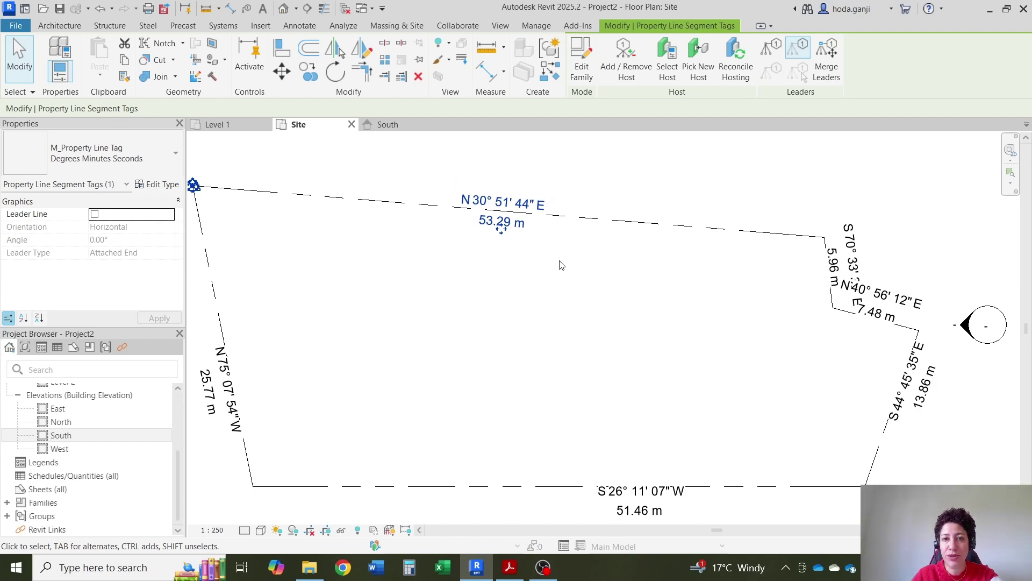
click(558, 288)
Turn off the leader line of the 5.96 m segment's tag and nudge it so the bearing and distance straddle the line.
scroll(806, 280, up, 2)
click(727, 257)
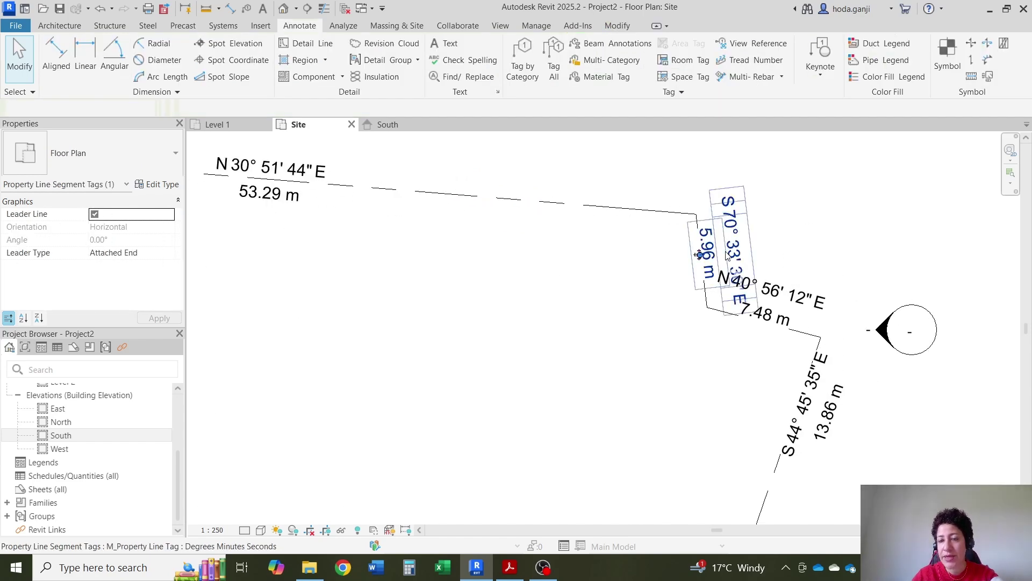
click(95, 214)
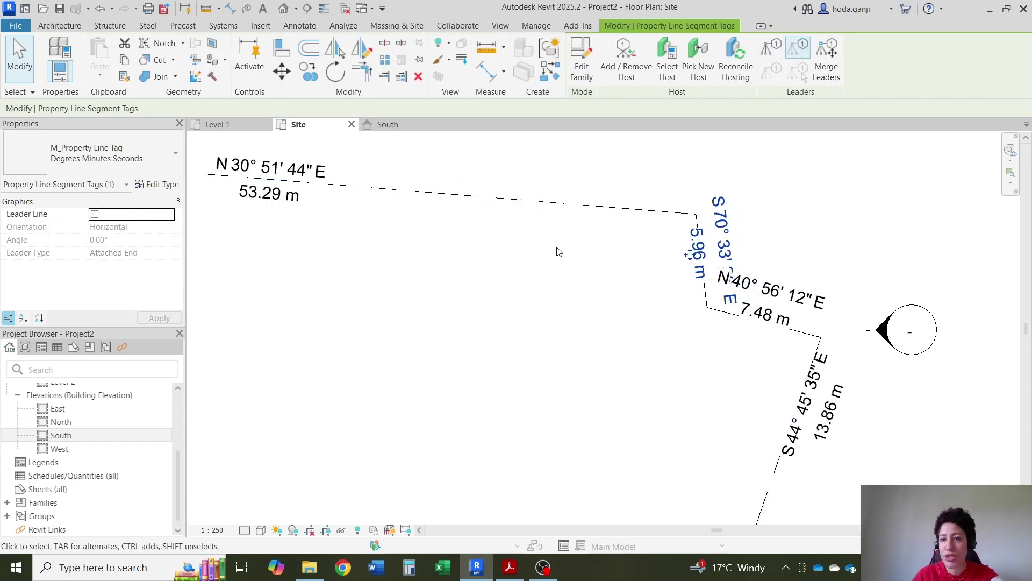
key(Left)
key(Left)
Turn off the leader line of the tag on the 7.48 m segment.
click(780, 288)
click(129, 214)
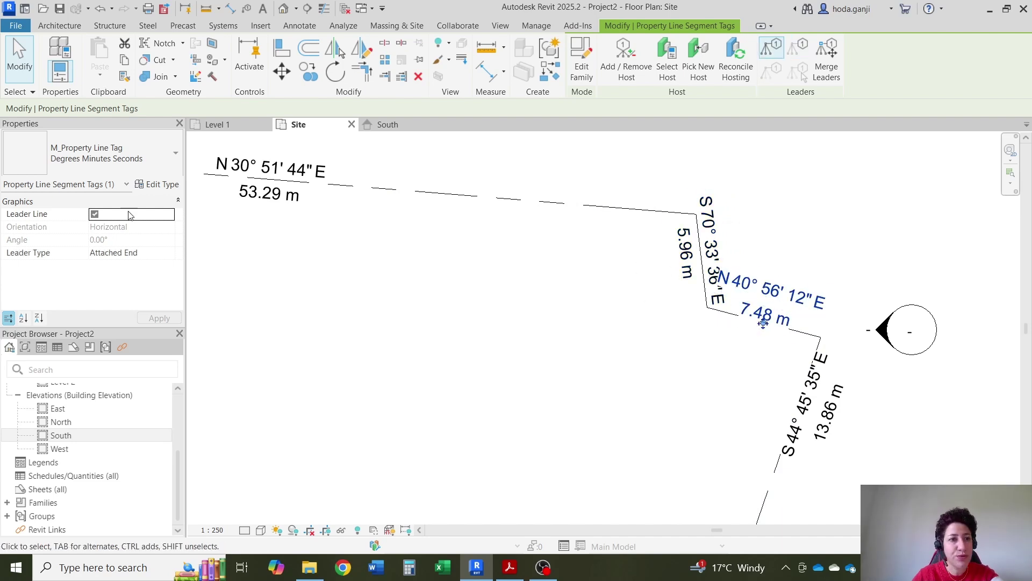
click(101, 215)
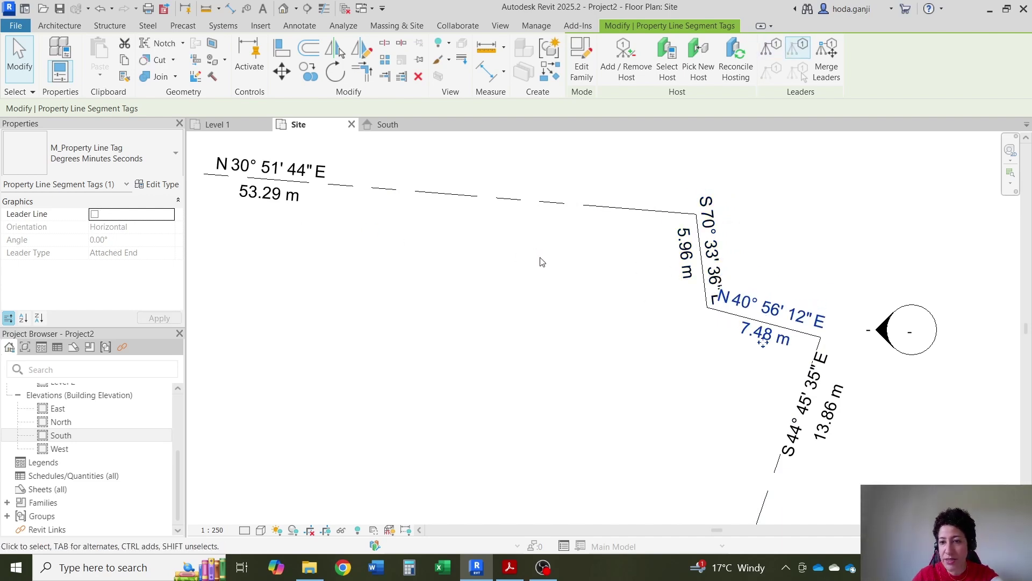
Turn off the leader line of the tag on the 13.86 m segment at the property's right side.
scroll(774, 302, down, 4)
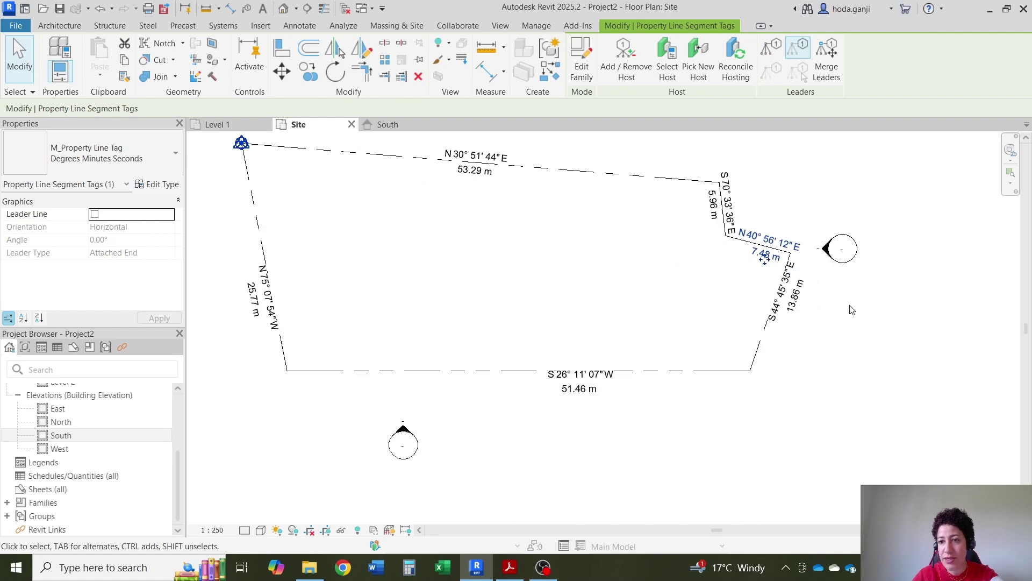
scroll(777, 289, up, 3)
click(777, 289)
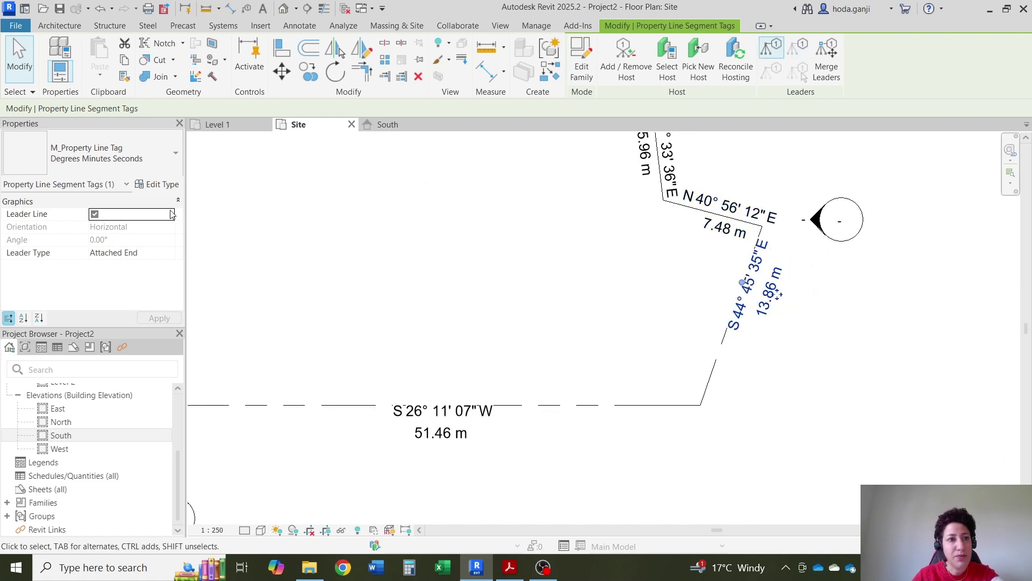
click(95, 214)
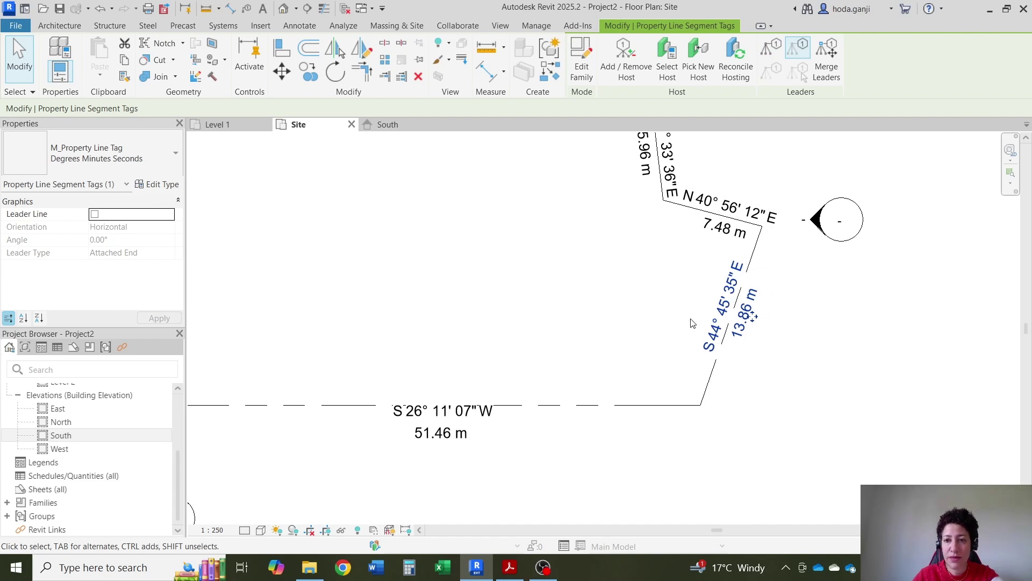
Move the lower boundary's tag so its bearing and distance straddle the line, and turn off its leader line.
scroll(693, 323, down, 3)
scroll(538, 408, up, 4)
click(536, 421)
drag(536, 421, 408, 409)
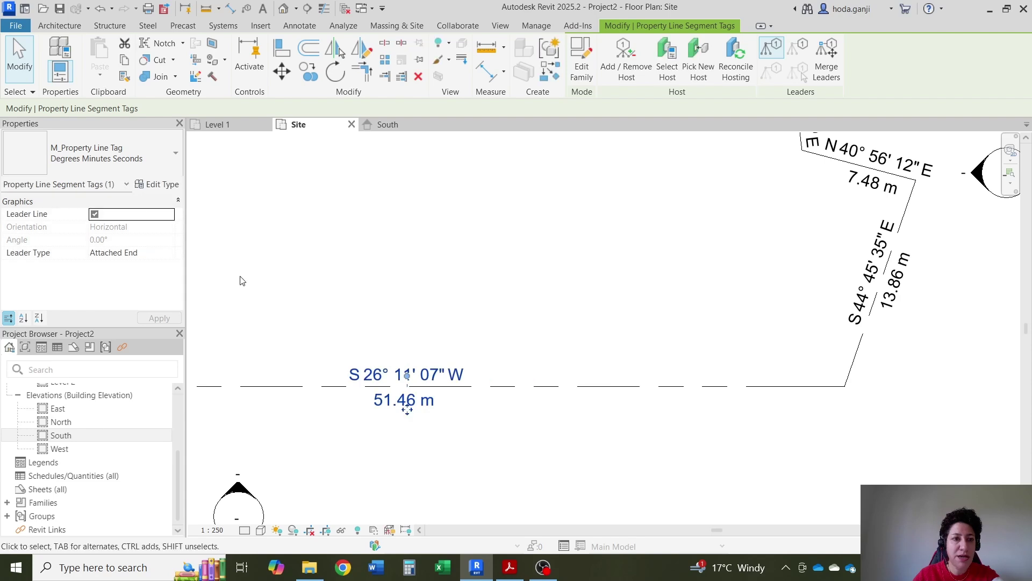
click(96, 215)
Turn off the leader line of the tag on the property's left boundary and deselect the tag.
scroll(537, 320, down, 3)
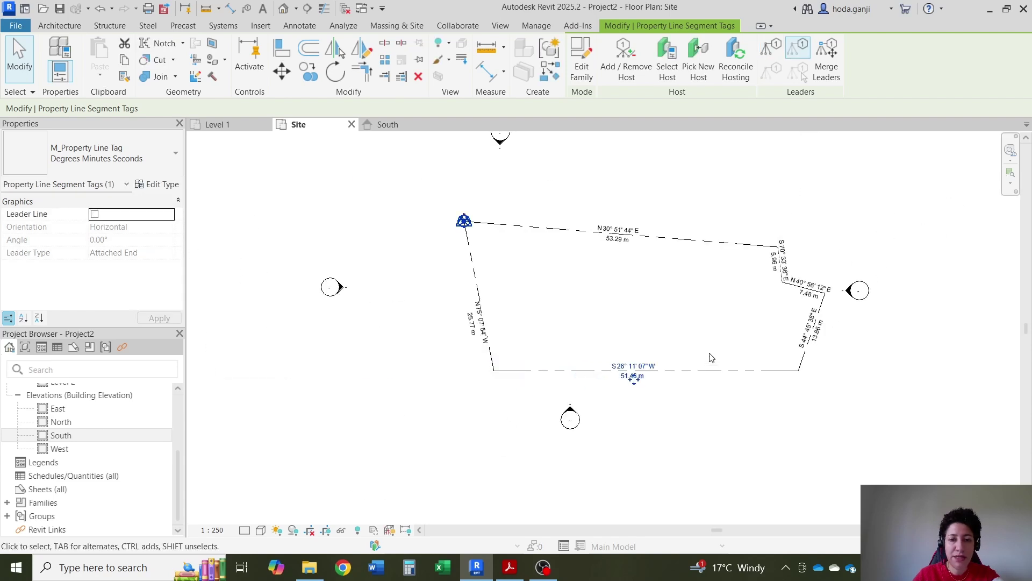
scroll(560, 299, up, 2)
click(430, 337)
click(424, 343)
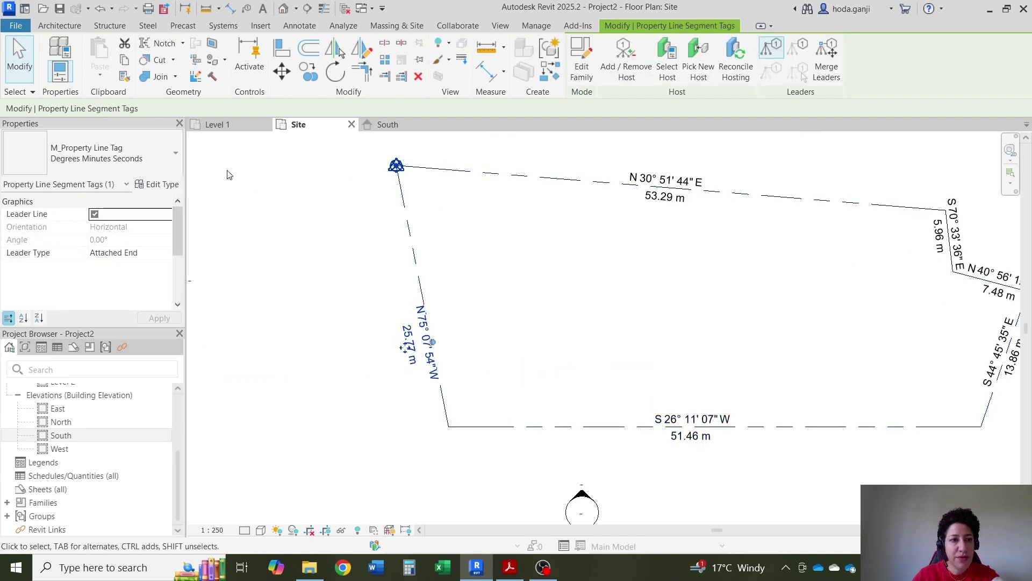
click(95, 215)
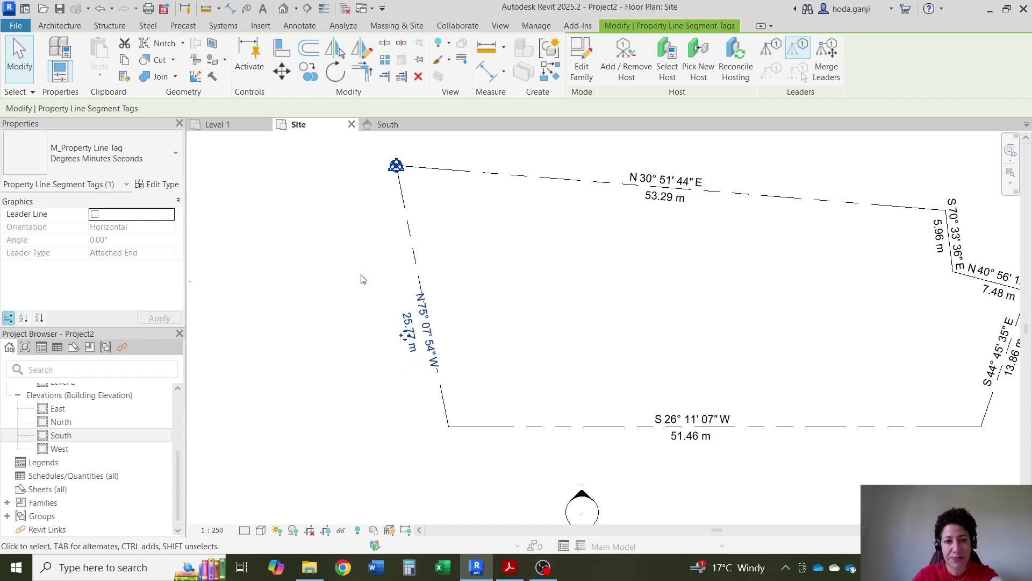
click(361, 279)
Compare the tagged property line with the survey drawing in Property Line.pdf, switching to Acrobat and back to Revit.
click(517, 566)
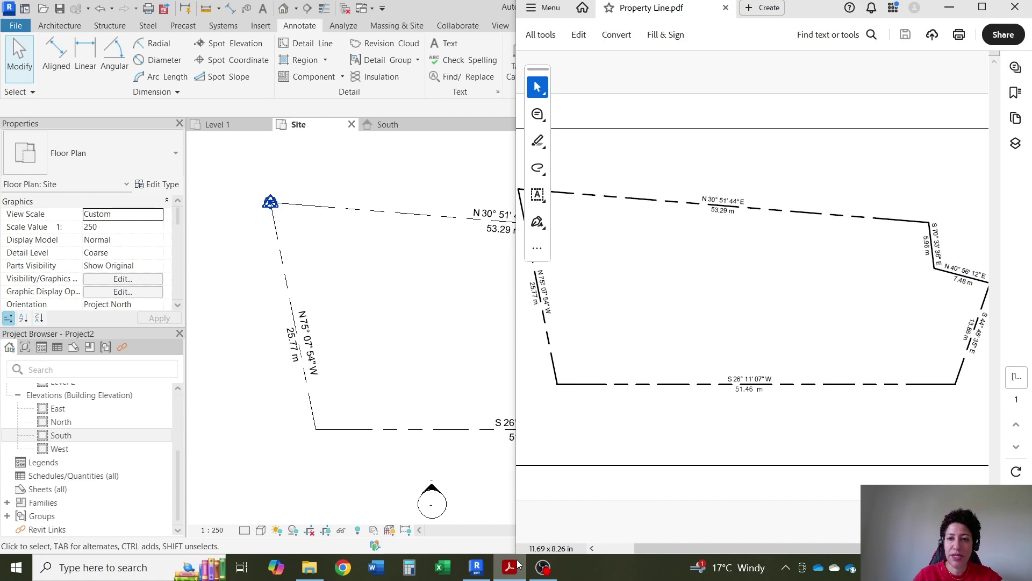
click(517, 566)
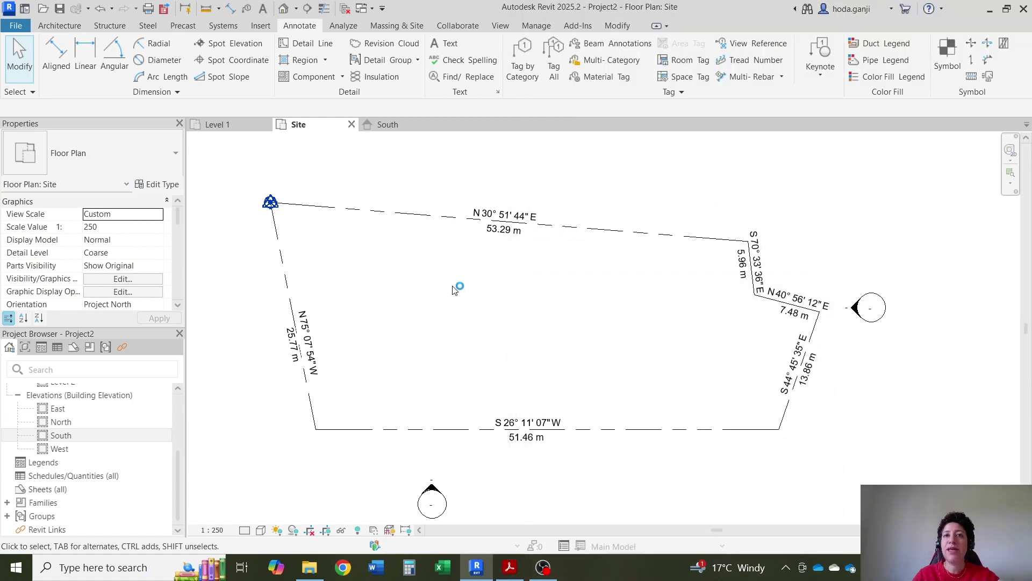